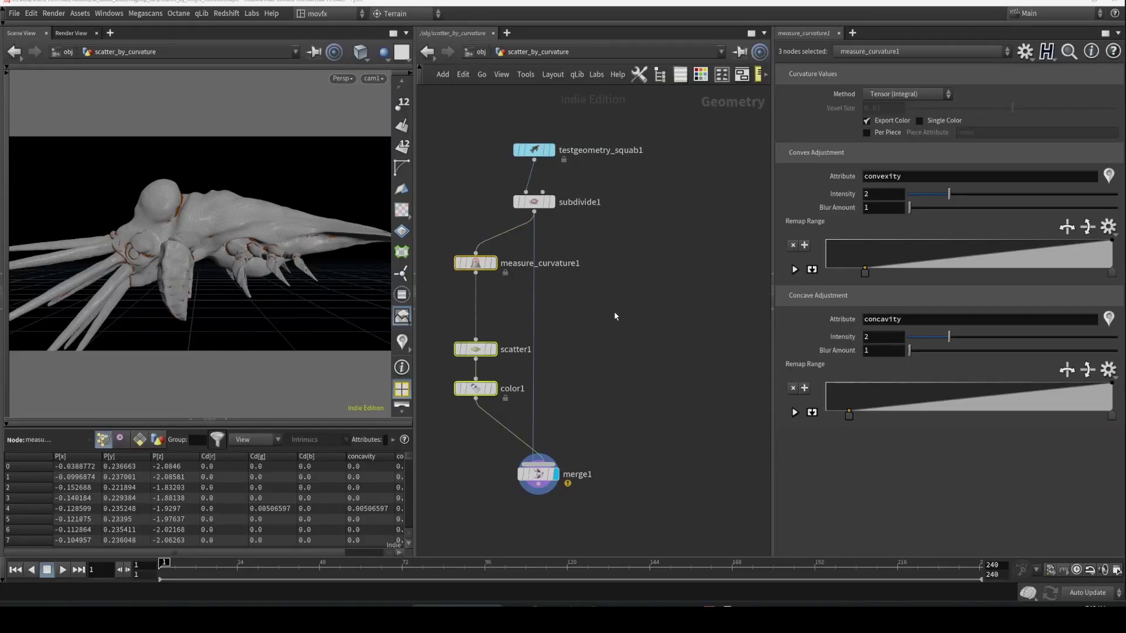
# Move the measure_curvature1, scatter1 and color1 branch across to the opposite side of the wire between subdivide1 and merge1.
pyautogui.scroll(-3, 614, 311)
pyautogui.moveTo(527, 361); pyautogui.dragTo(636, 370)
pyautogui.press('h')
# Frame the merged creature model and examine the curvature-based scatter around its head and legs.
pyautogui.click(538, 418)
pyautogui.press('f')
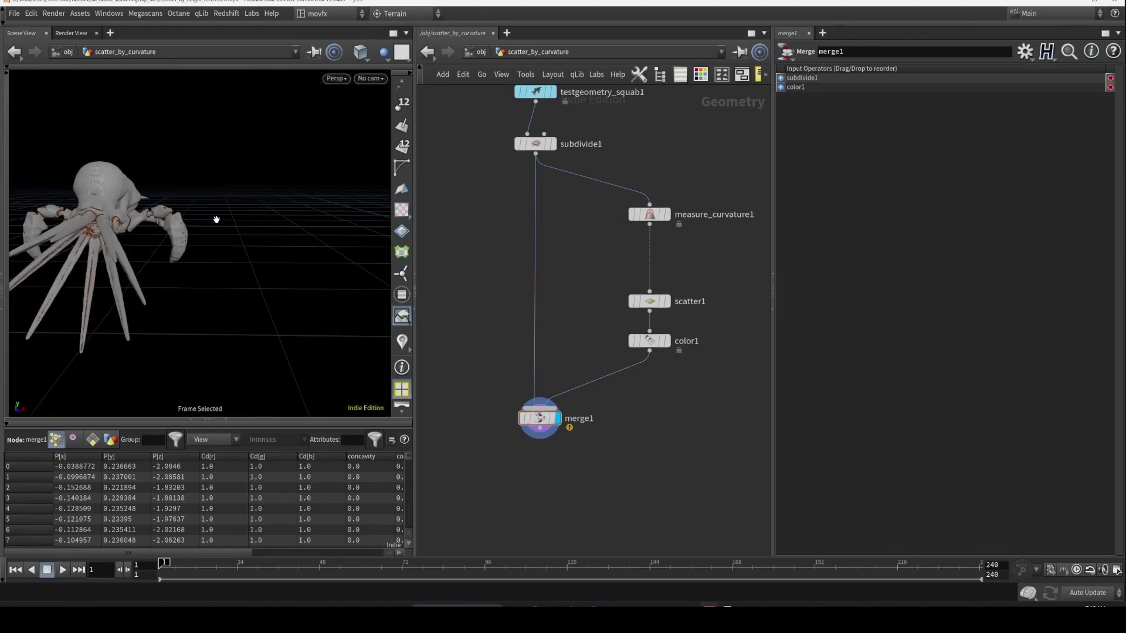
pyautogui.moveTo(217, 220); pyautogui.dragTo(232, 275)
pyautogui.scroll(5, 256, 249)
pyautogui.scroll(3, 181, 236)
pyautogui.scroll(-5, 186, 242)
pyautogui.scroll(3, 93, 226)
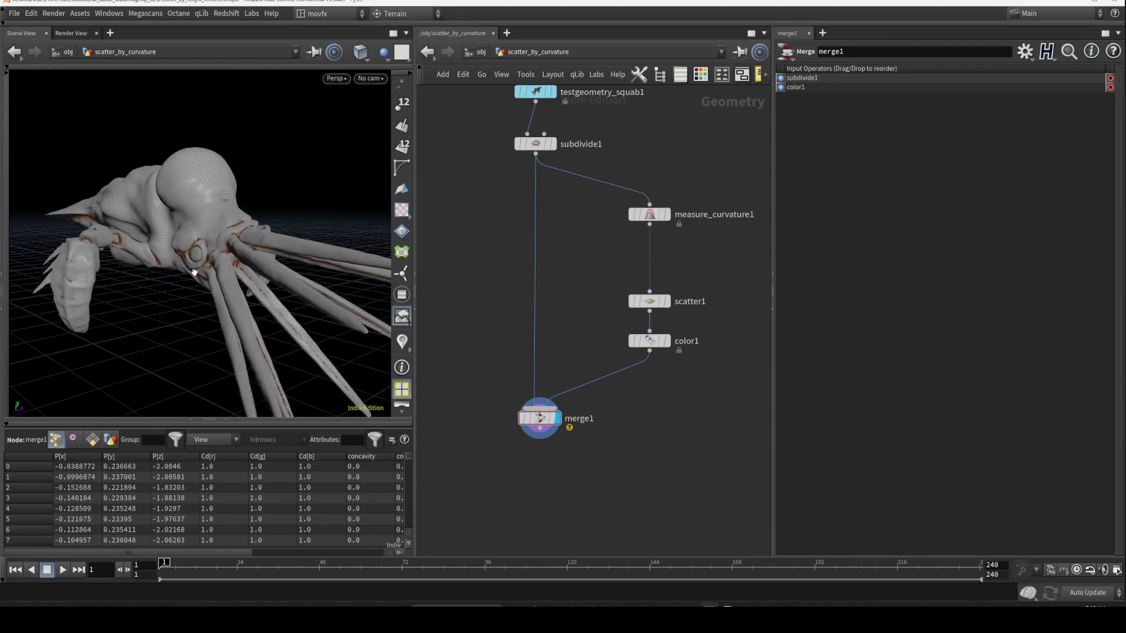
# Return to the object level and move the cam1 node slightly farther from scatter_by_distance_from_cam.
pyautogui.click(478, 54)
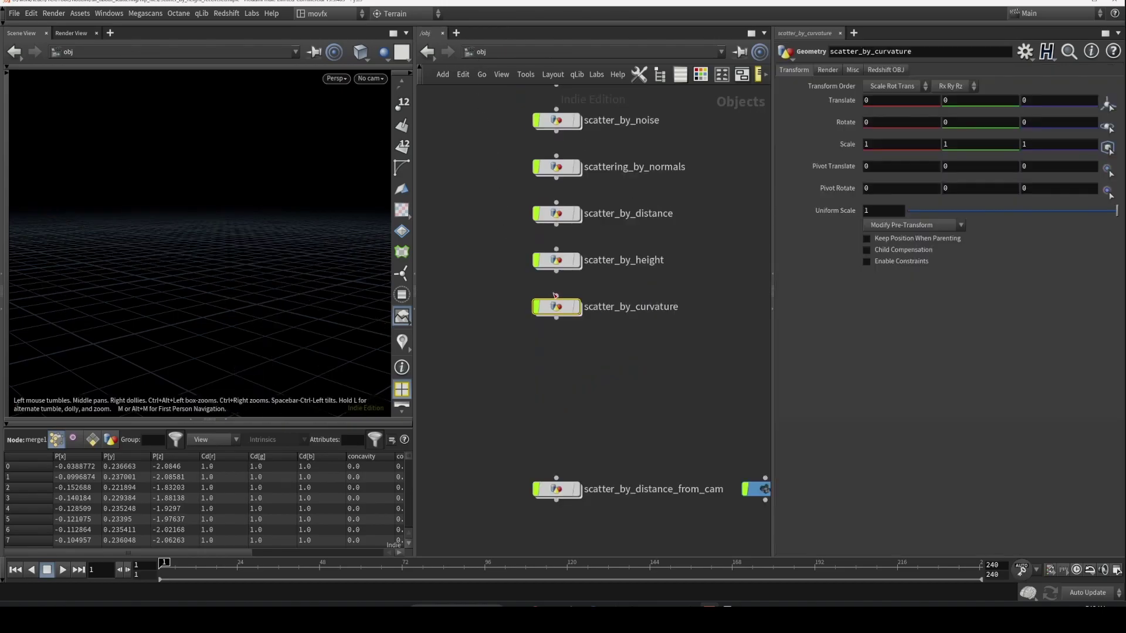
pyautogui.scroll(5, 558, 284)
pyautogui.click(528, 404)
pyautogui.moveTo(620, 382); pyautogui.dragTo(562, 361, button='middle')
pyautogui.moveTo(544, 381); pyautogui.dragTo(681, 387)
pyautogui.click(675, 422)
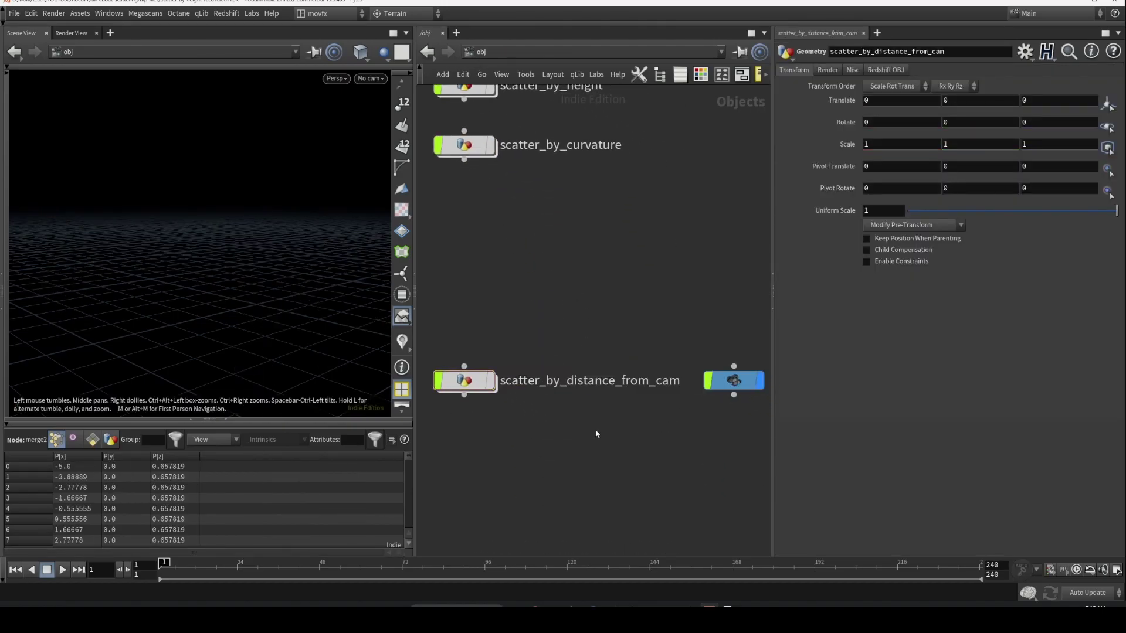
pyautogui.scroll(-2, 595, 433)
pyautogui.moveTo(714, 437); pyautogui.dragTo(661, 413, button='middle')
pyautogui.moveTo(662, 413); pyautogui.dragTo(663, 418)
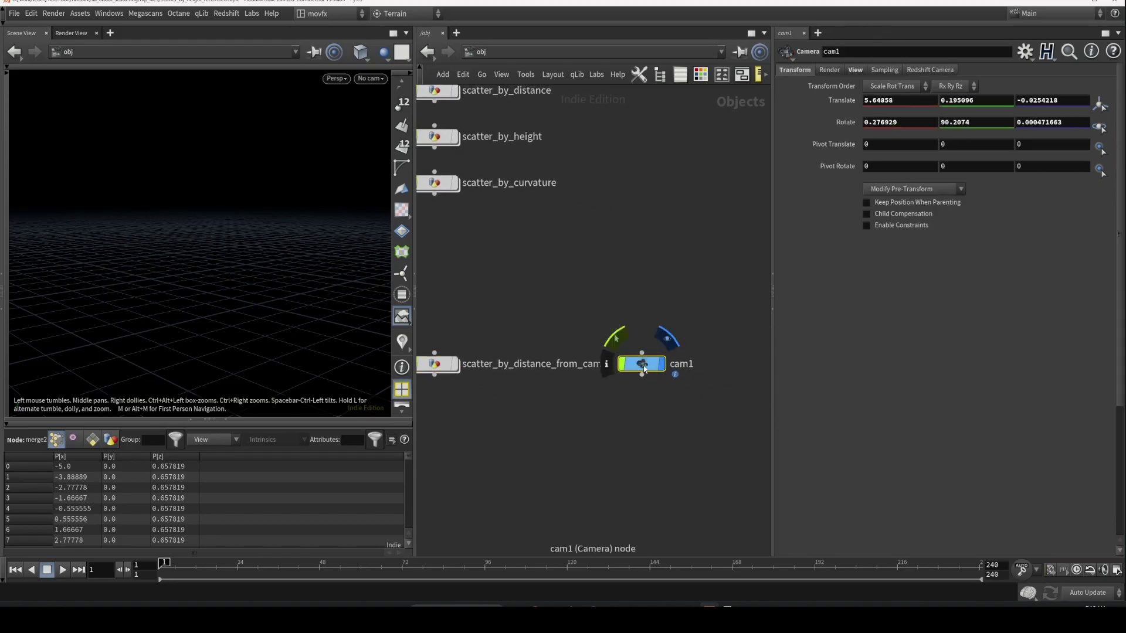
pyautogui.moveTo(642, 365); pyautogui.dragTo(653, 365)
pyautogui.moveTo(674, 416); pyautogui.dragTo(648, 323)
# Look through cam1 and open the scatter_by_distance_from_cam geometry network.
pyautogui.click(371, 78)
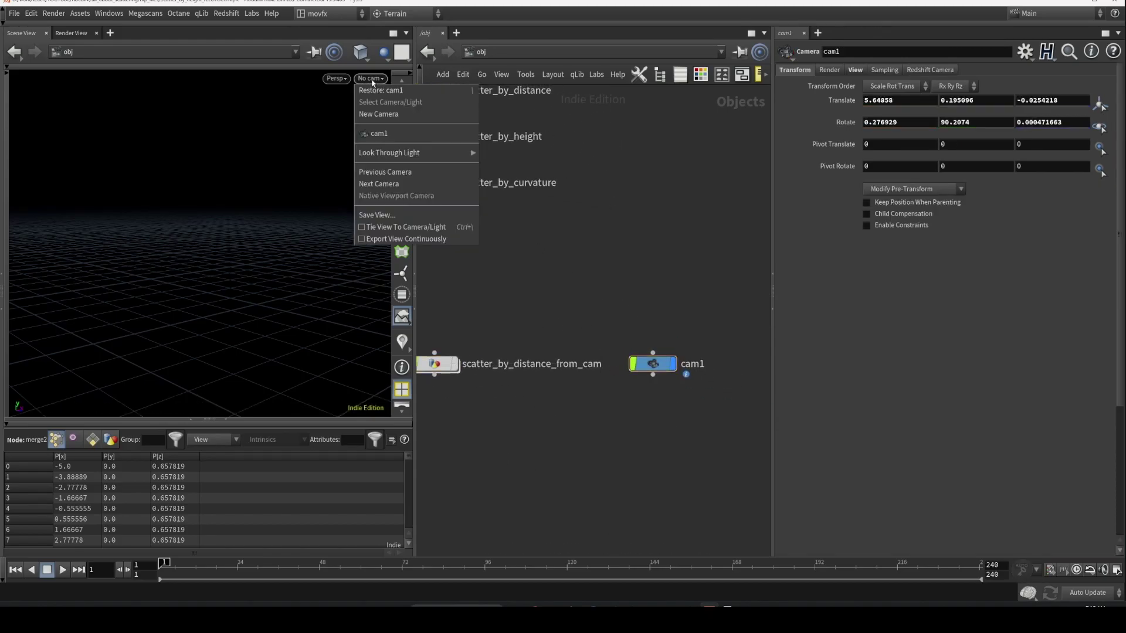
pyautogui.click(411, 133)
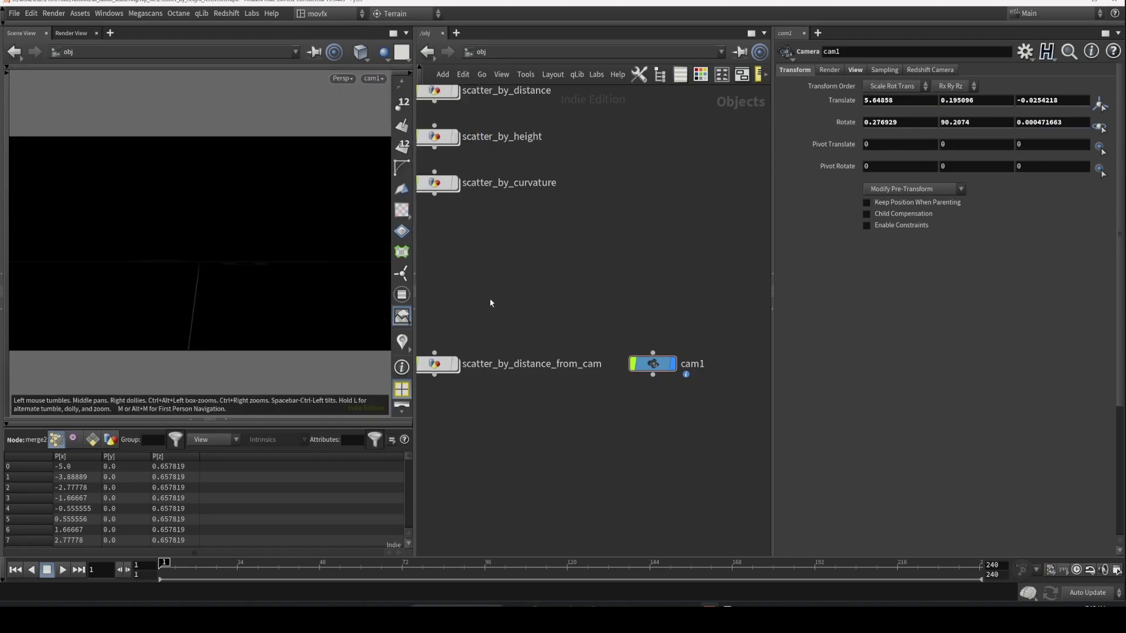
pyautogui.moveTo(439, 369); pyautogui.dragTo(517, 331, button='middle')
pyautogui.click(517, 332)
pyautogui.doubleClick(517, 332)
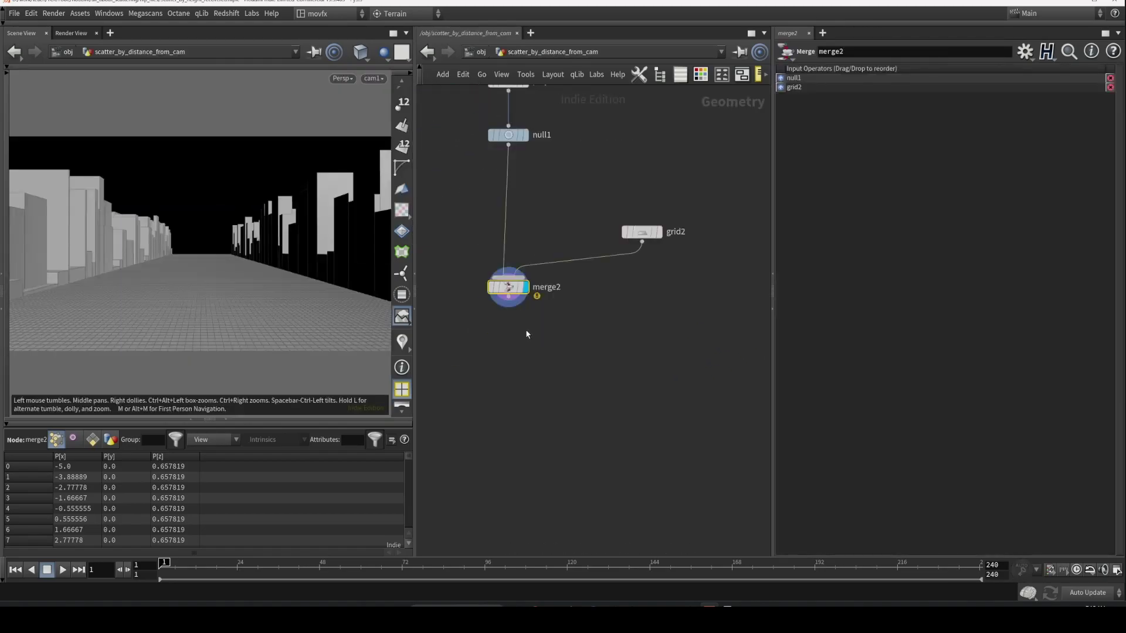
# Inspect the buildings from null1 and the ground from grid2 separately, and return the display to merge2.
pyautogui.click(537, 230)
pyautogui.moveTo(543, 191); pyautogui.dragTo(549, 261, button='middle')
pyautogui.click(531, 205)
pyautogui.click(514, 205)
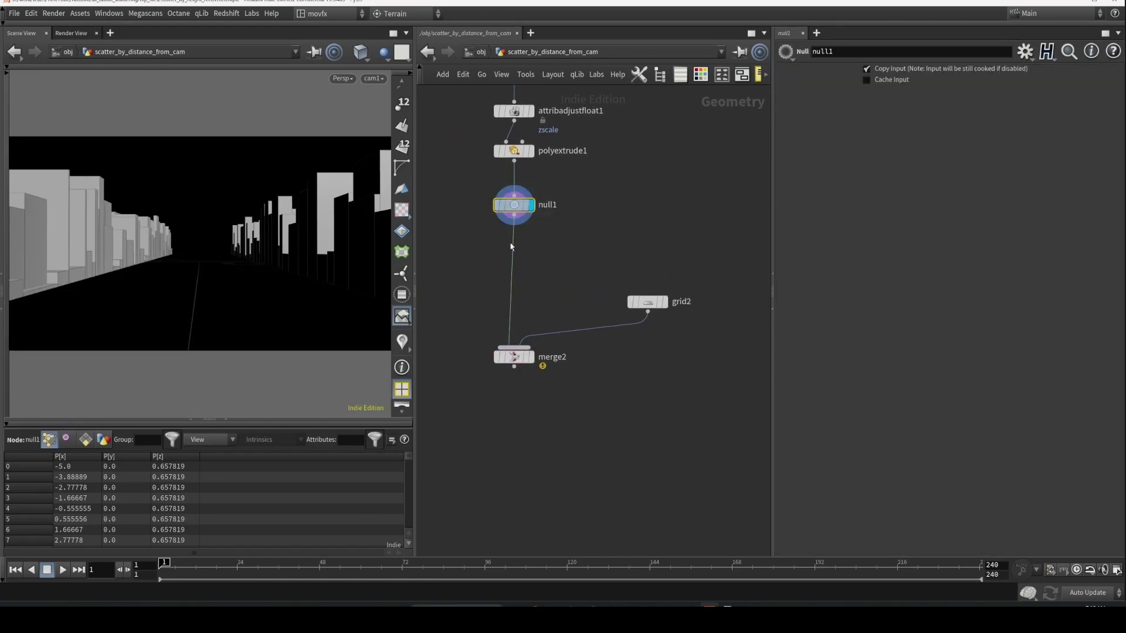
pyautogui.click(663, 301)
pyautogui.click(647, 297)
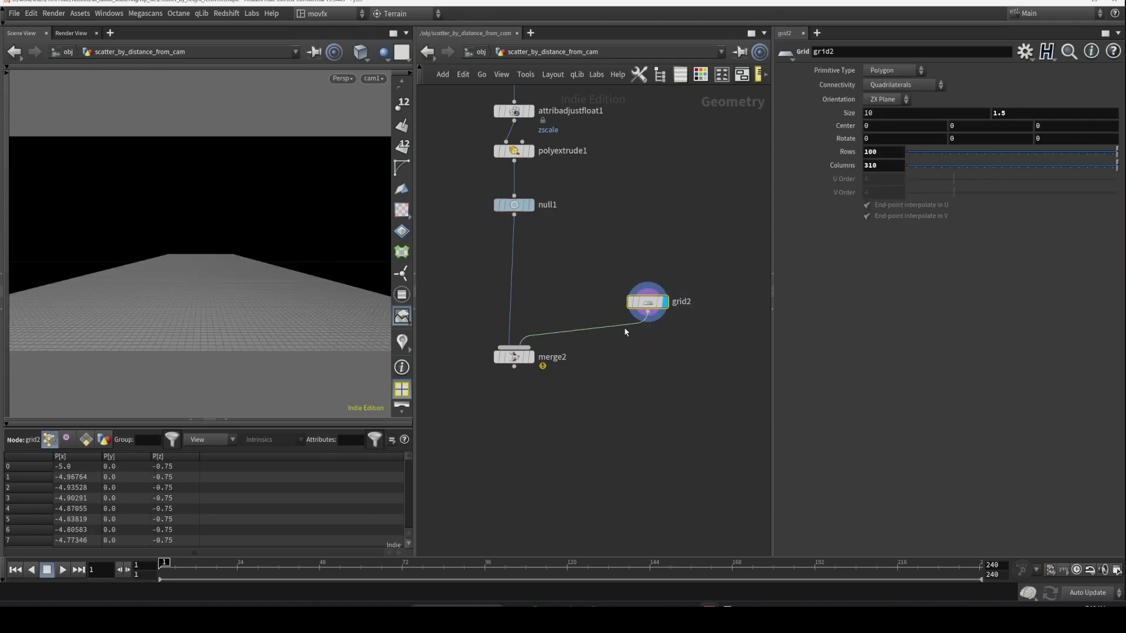
pyautogui.click(531, 357)
pyautogui.click(514, 357)
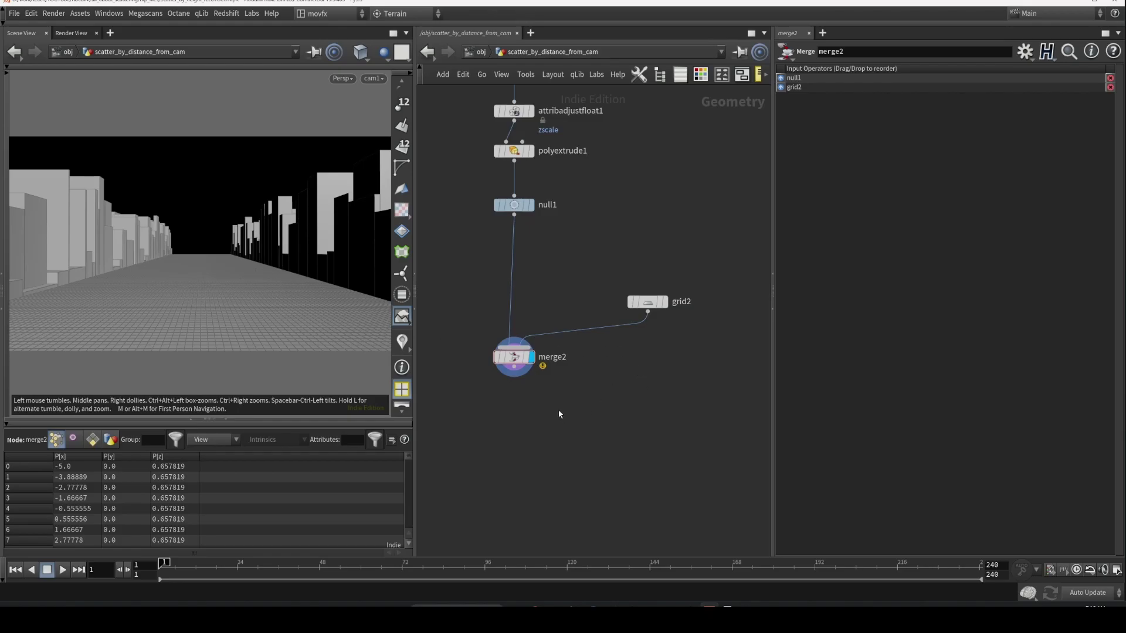
pyautogui.moveTo(514, 359); pyautogui.dragTo(523, 358)
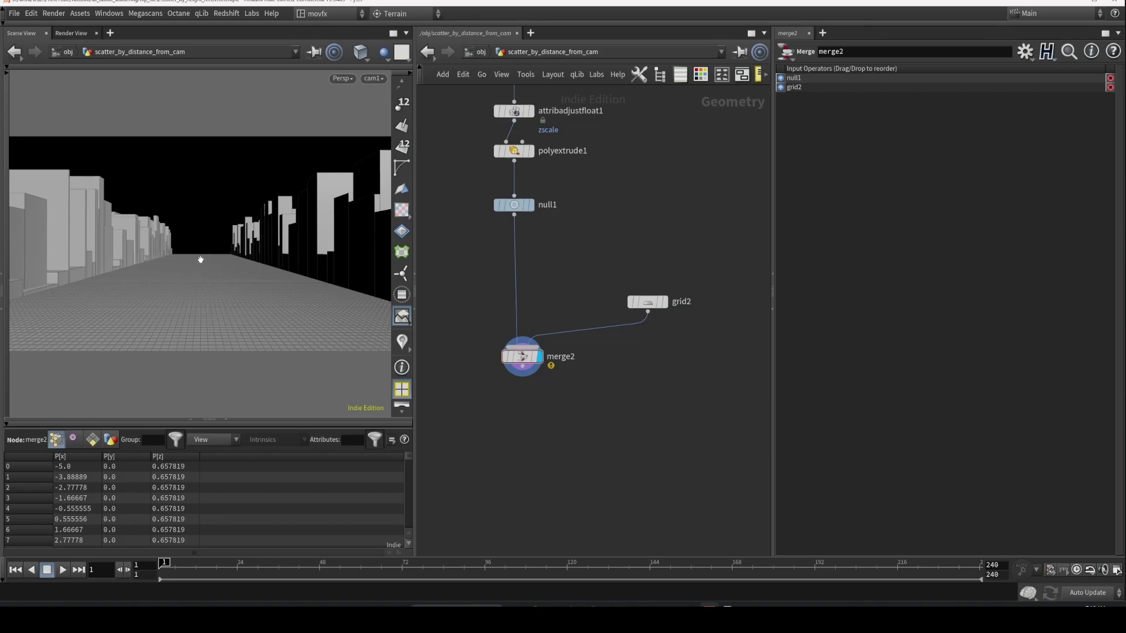
# Review the scatter_by_distance network with its attribute transfer setup and return to the object level.
pyautogui.click(478, 52)
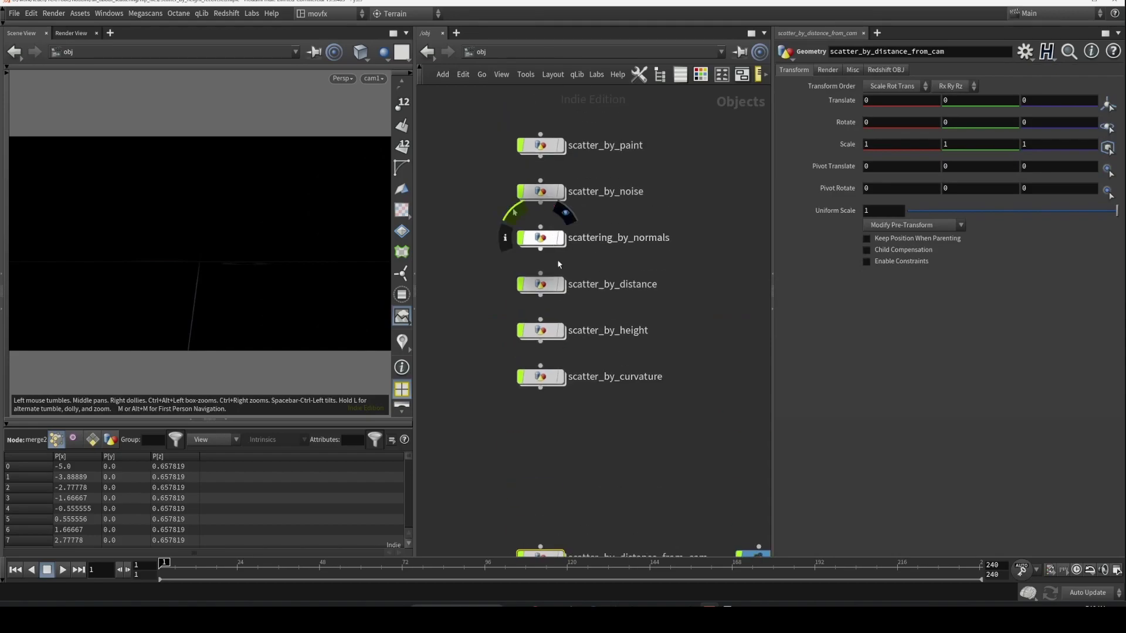
pyautogui.doubleClick(541, 284)
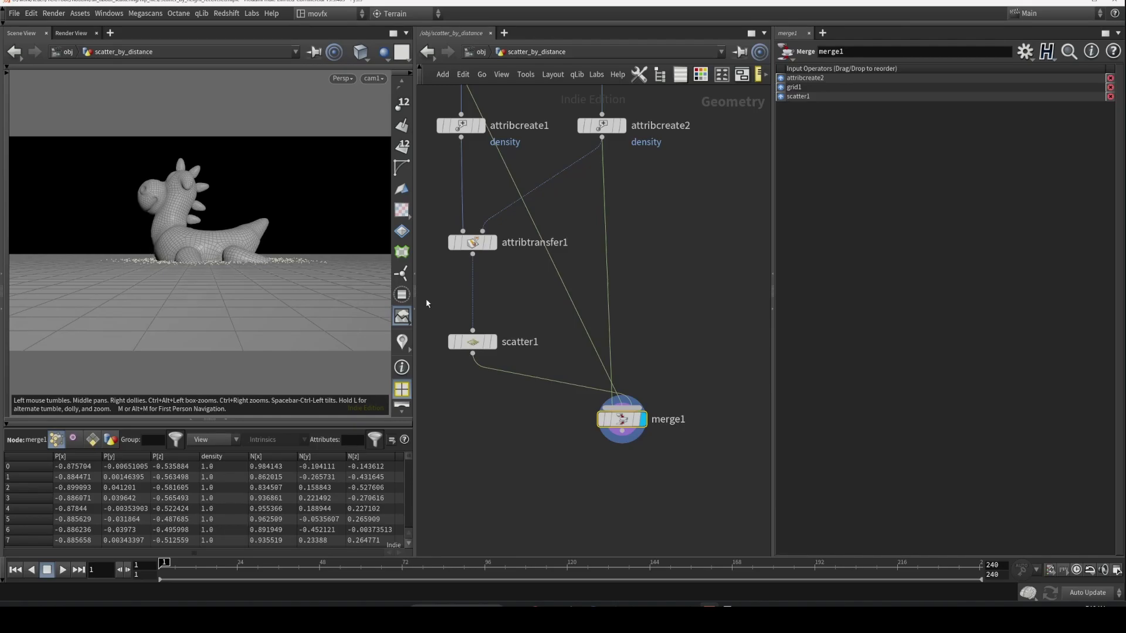
pyautogui.moveTo(668, 236); pyautogui.dragTo(679, 273, button='middle')
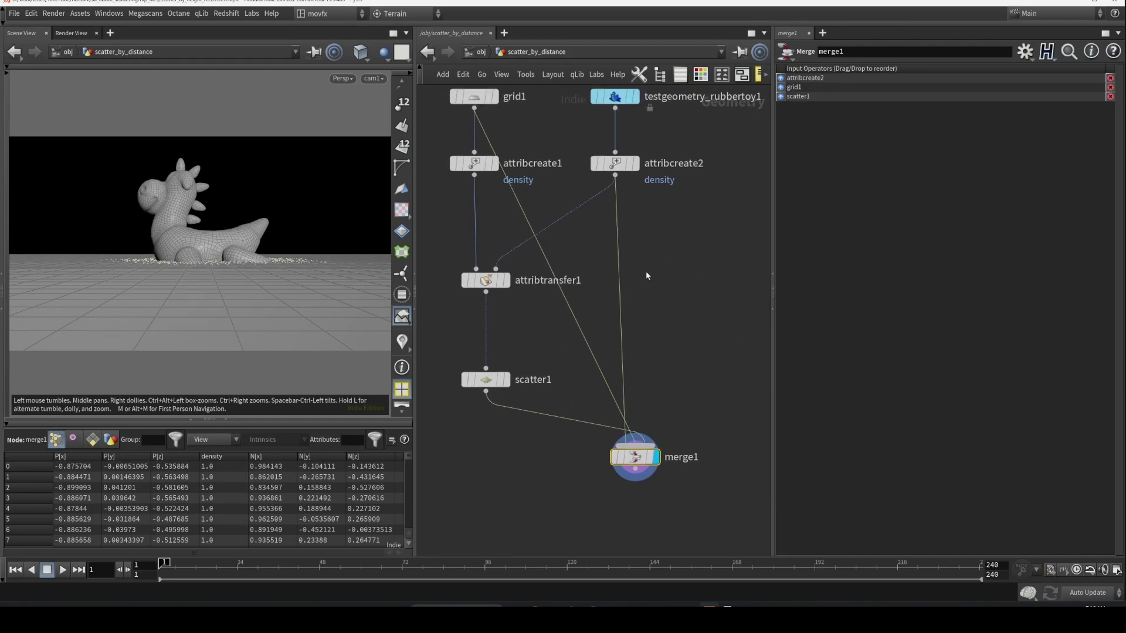
pyautogui.click(481, 52)
pyautogui.moveTo(641, 403); pyautogui.dragTo(602, 195, button='middle')
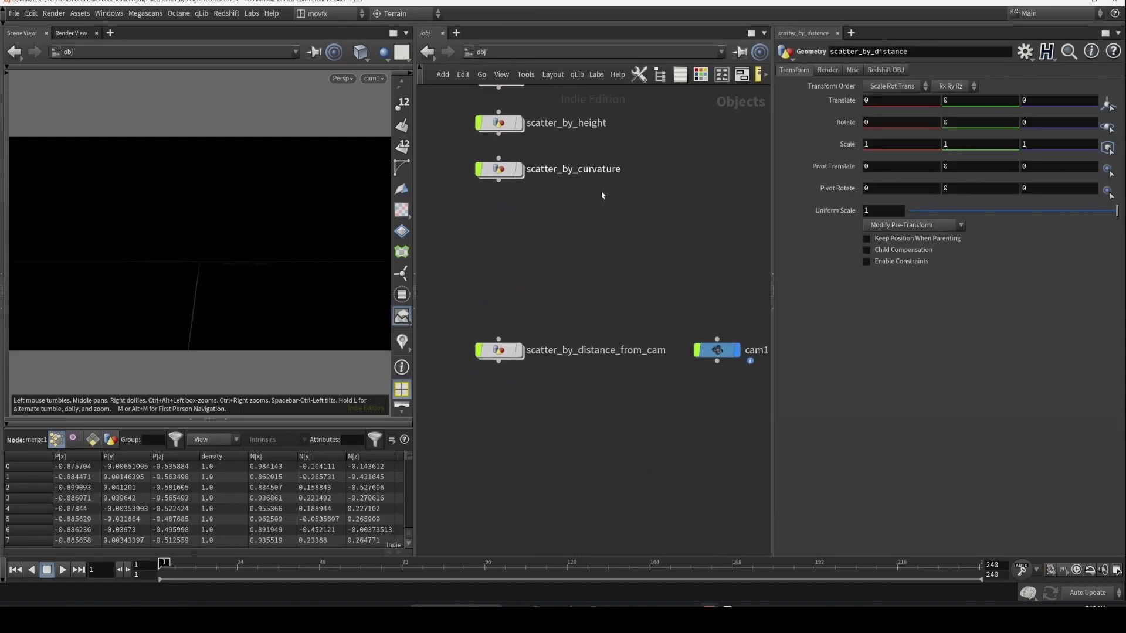
# Reopen the scatter_by_distance_from_cam network and display only the grid2 ground.
pyautogui.doubleClick(506, 358)
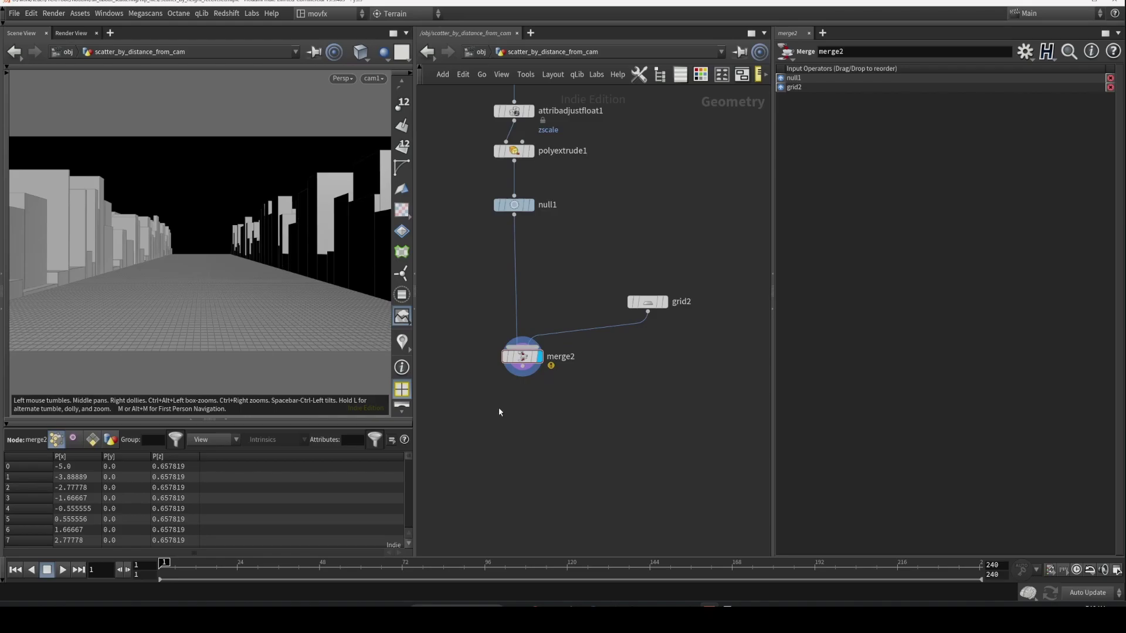
pyautogui.moveTo(688, 373); pyautogui.dragTo(550, 336, button='middle')
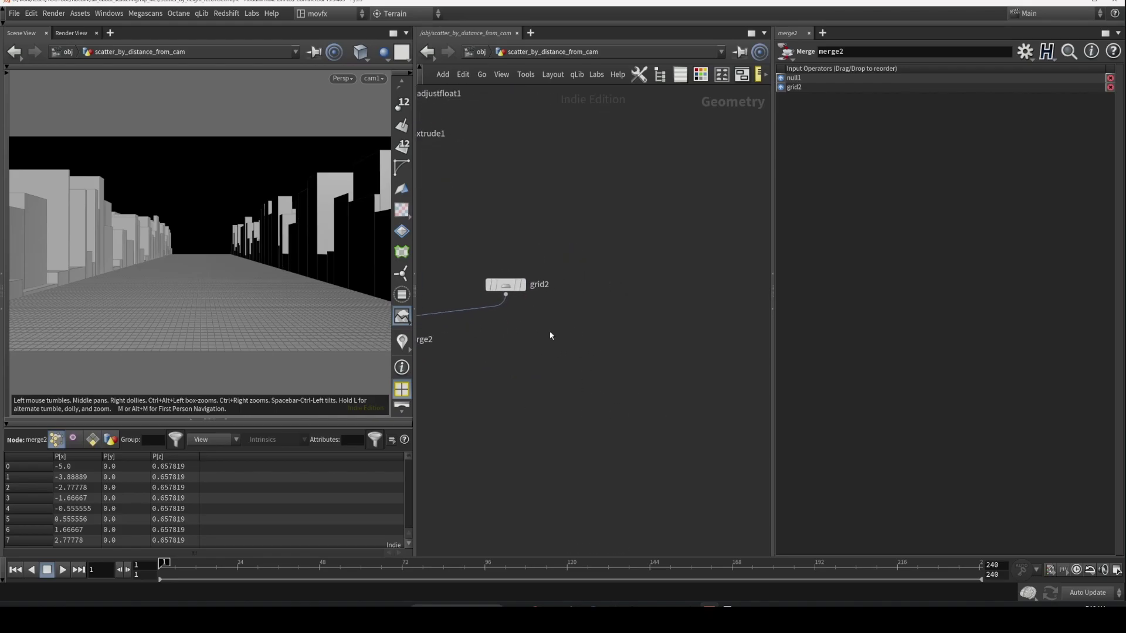
pyautogui.click(520, 285)
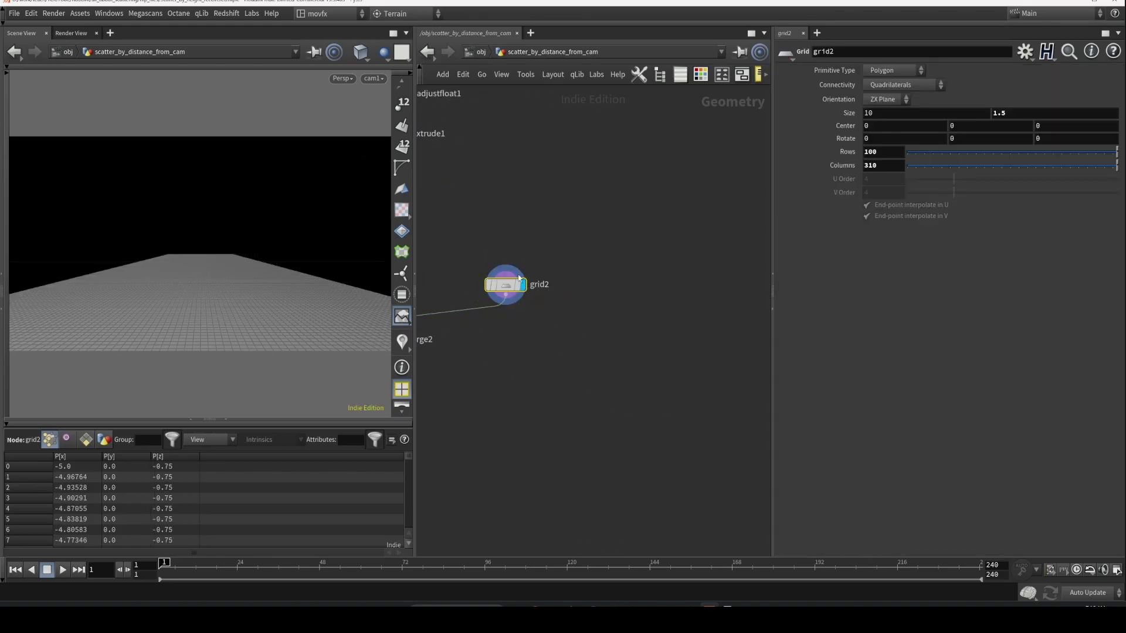
pyautogui.moveTo(460, 236); pyautogui.dragTo(582, 240, button='middle')
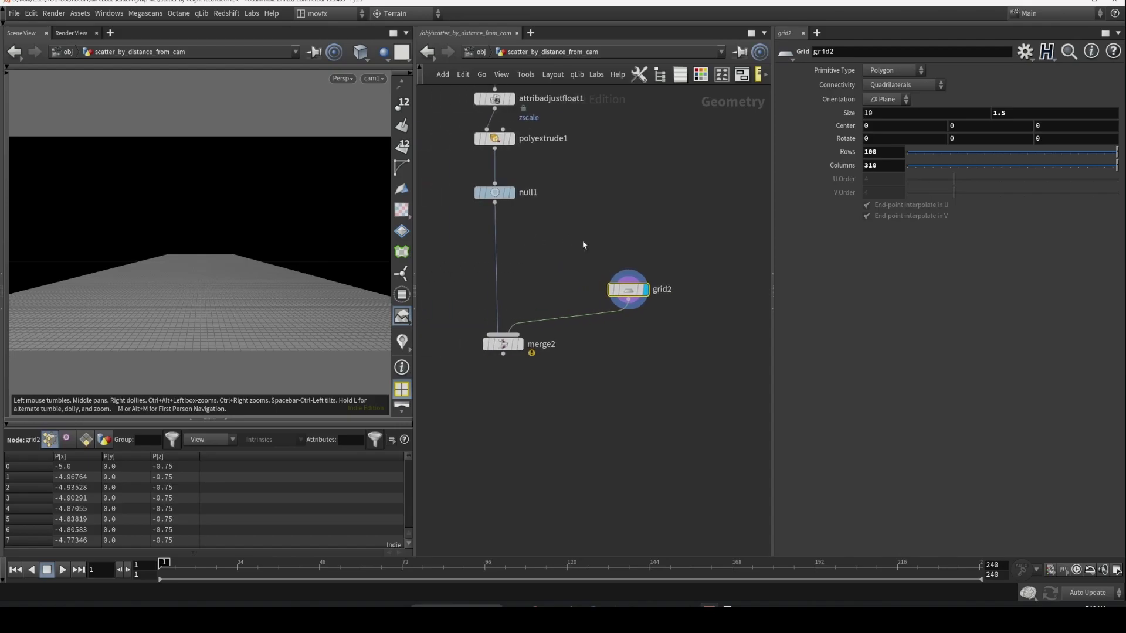
pyautogui.click(520, 345)
pyautogui.click(646, 289)
pyautogui.moveTo(661, 251); pyautogui.dragTo(615, 333)
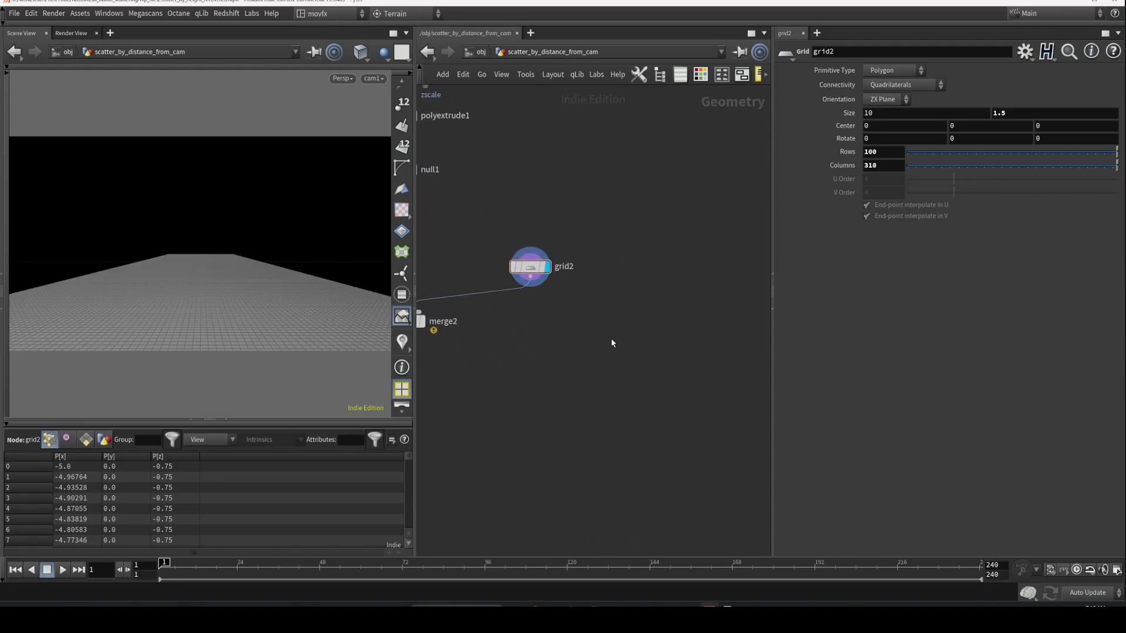
# Add an Attribute Create node below grid2, connect it to the grid's output and display it.
pyautogui.press('Tab')
pyautogui.write('at')
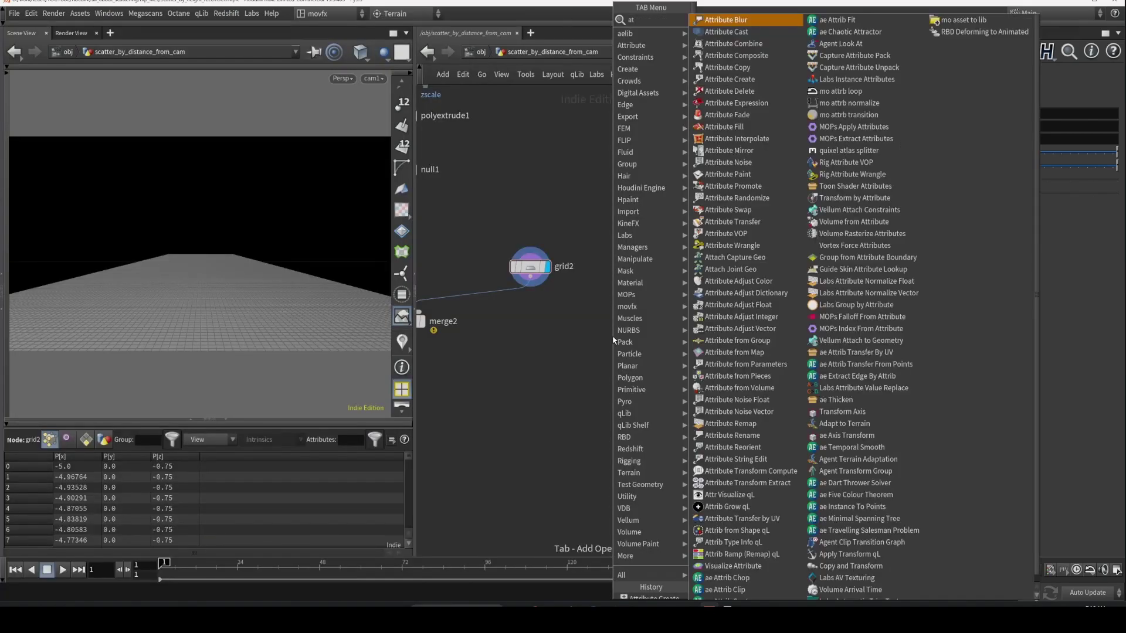
pyautogui.write('tribcre')
pyautogui.press('Return')
pyautogui.press('Return')
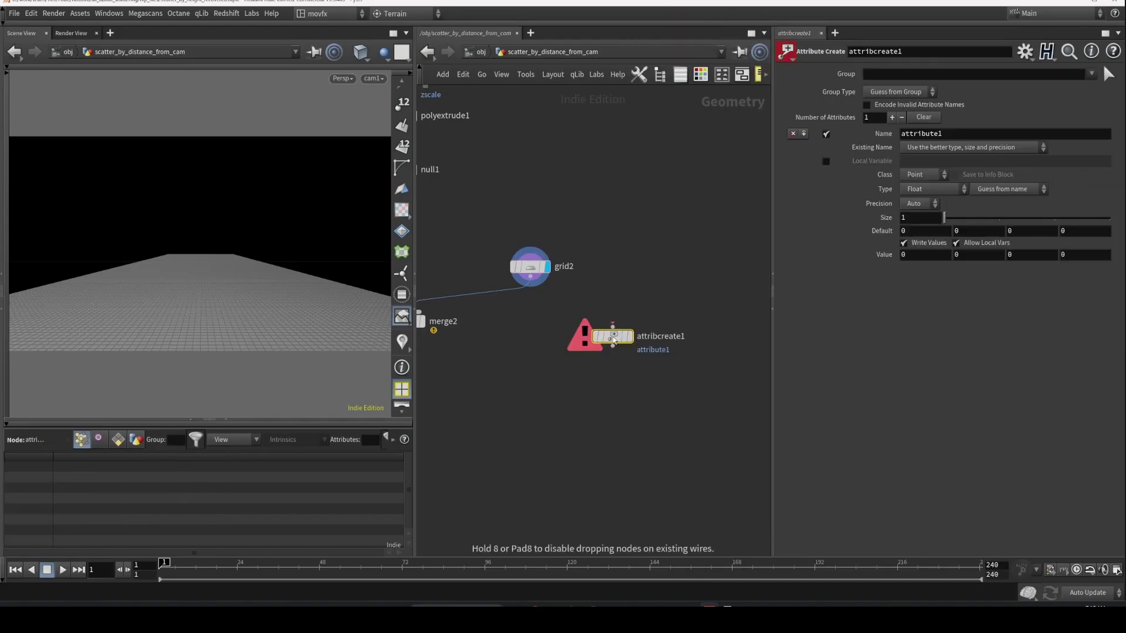
pyautogui.moveTo(613, 336); pyautogui.dragTo(530, 346)
# Name the new point attribute density.
pyautogui.moveTo(945, 134); pyautogui.dragTo(835, 180)
pyautogui.write('density')
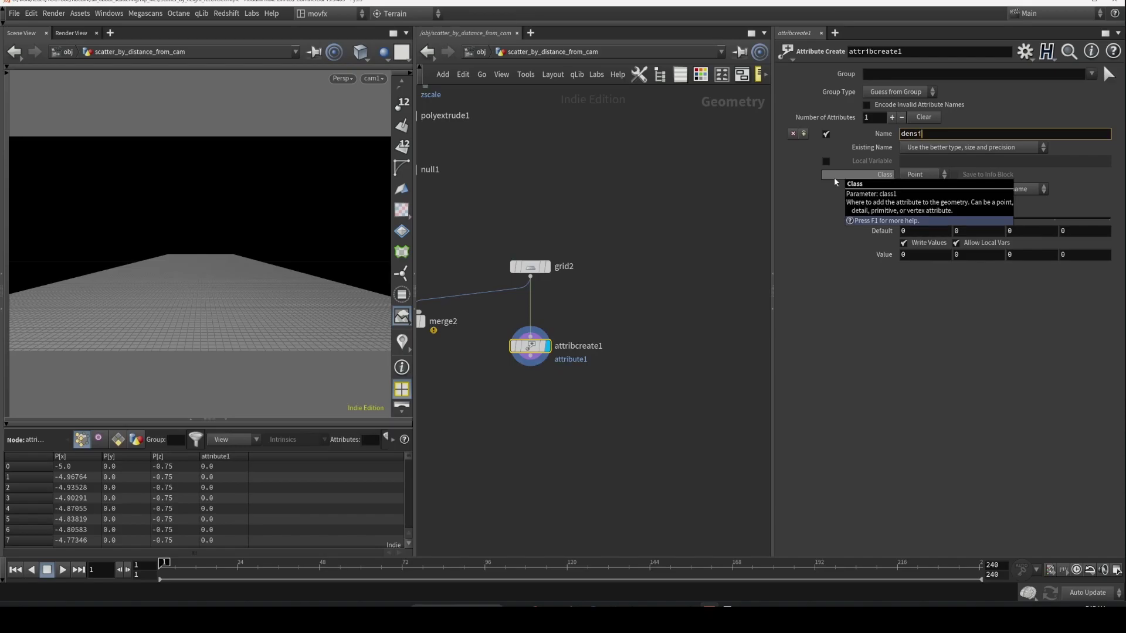
pyautogui.press('Return')
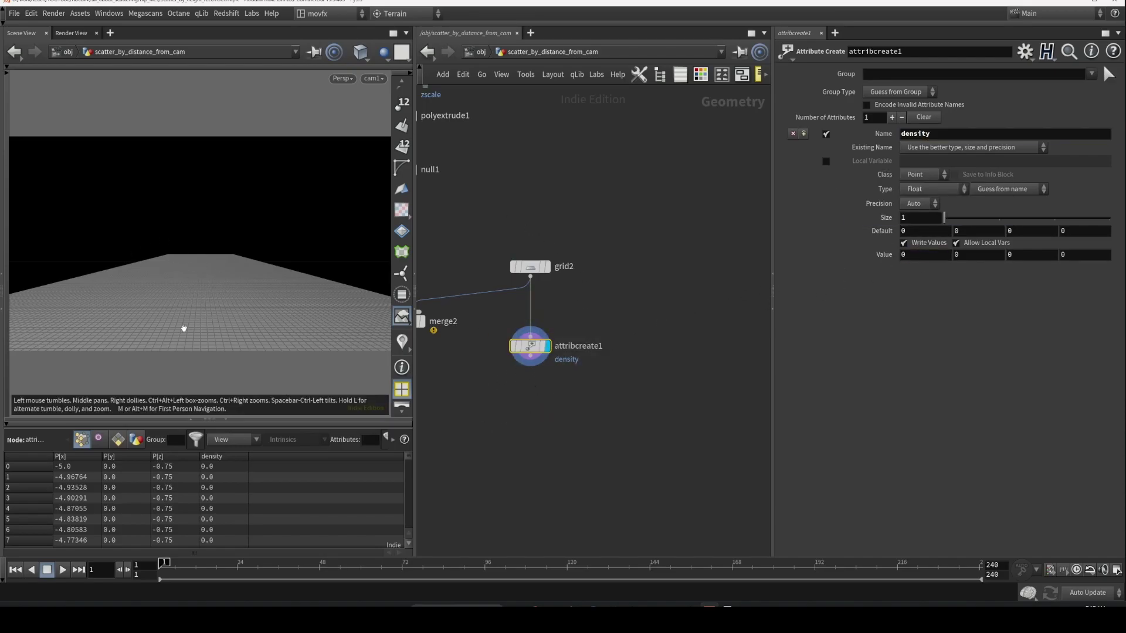
# Leave the camera view, show the other scene objects and examine the grid together with the camera.
pyautogui.moveTo(633, 317); pyautogui.dragTo(577, 306, button='middle')
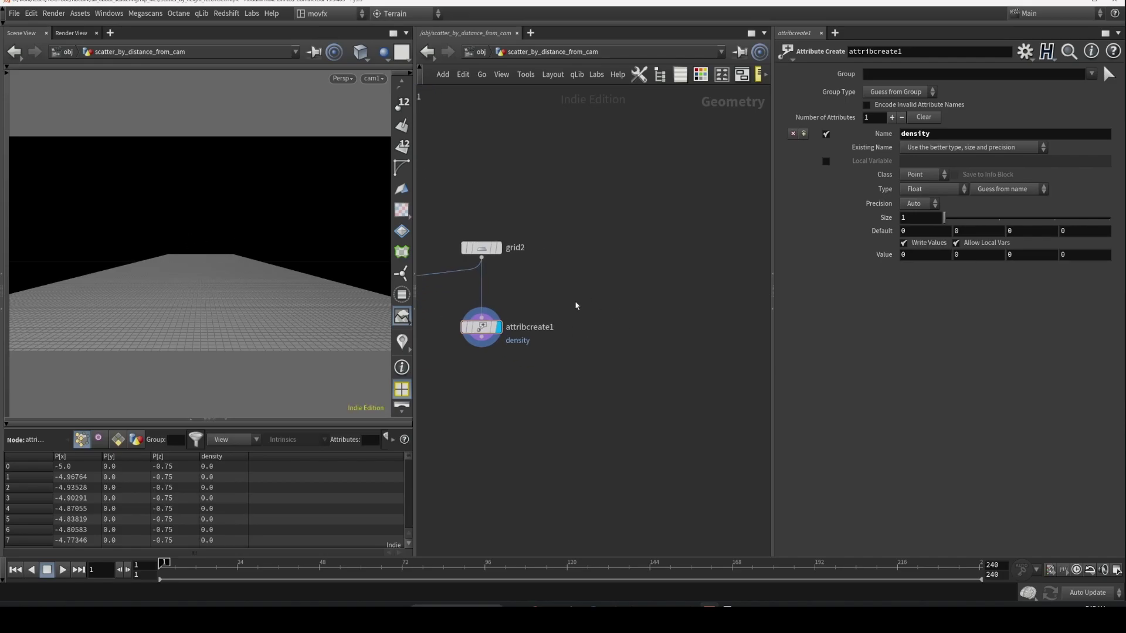
pyautogui.hotkey('space', 'f')
pyautogui.moveTo(193, 300); pyautogui.dragTo(312, 284)
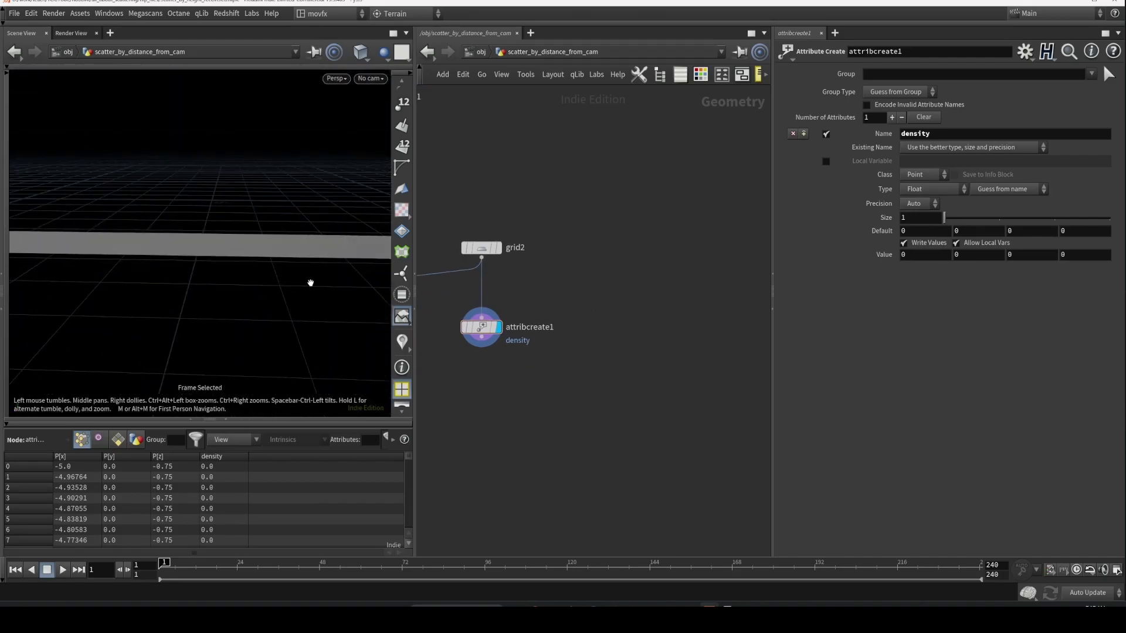
pyautogui.moveTo(311, 284); pyautogui.dragTo(196, 292, button='right')
pyautogui.moveTo(196, 292); pyautogui.dragTo(95, 311, button='middle')
pyautogui.moveTo(96, 311); pyautogui.dragTo(224, 276, button='right')
pyautogui.moveTo(223, 276); pyautogui.dragTo(128, 288, button='middle')
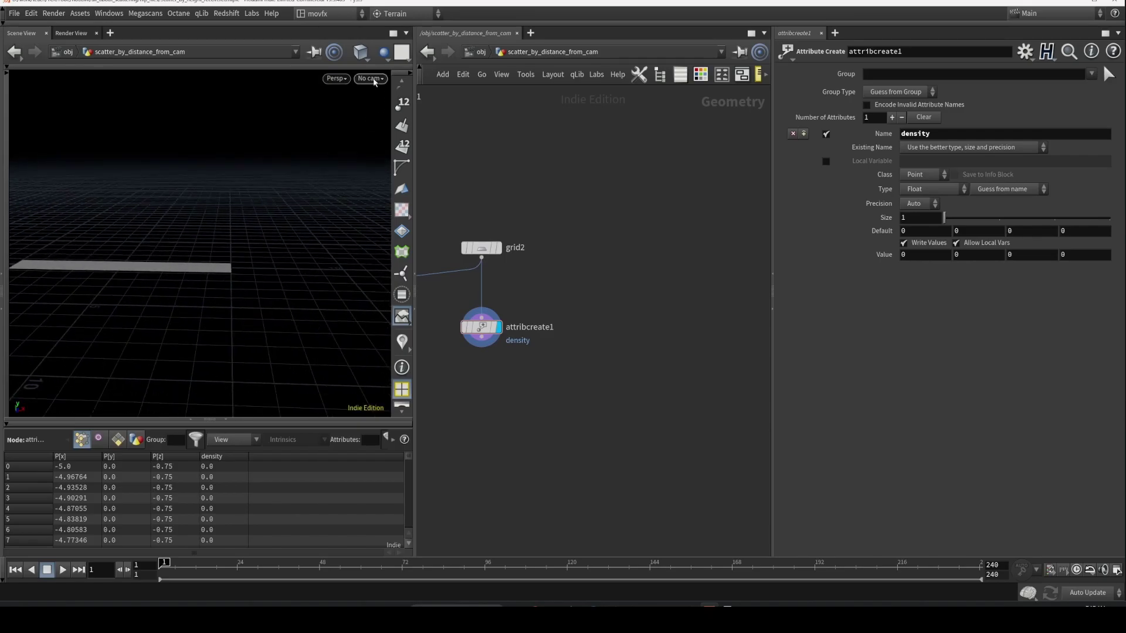
pyautogui.click(385, 57)
pyautogui.click(387, 81)
pyautogui.moveTo(250, 264); pyautogui.dragTo(266, 242, button='right')
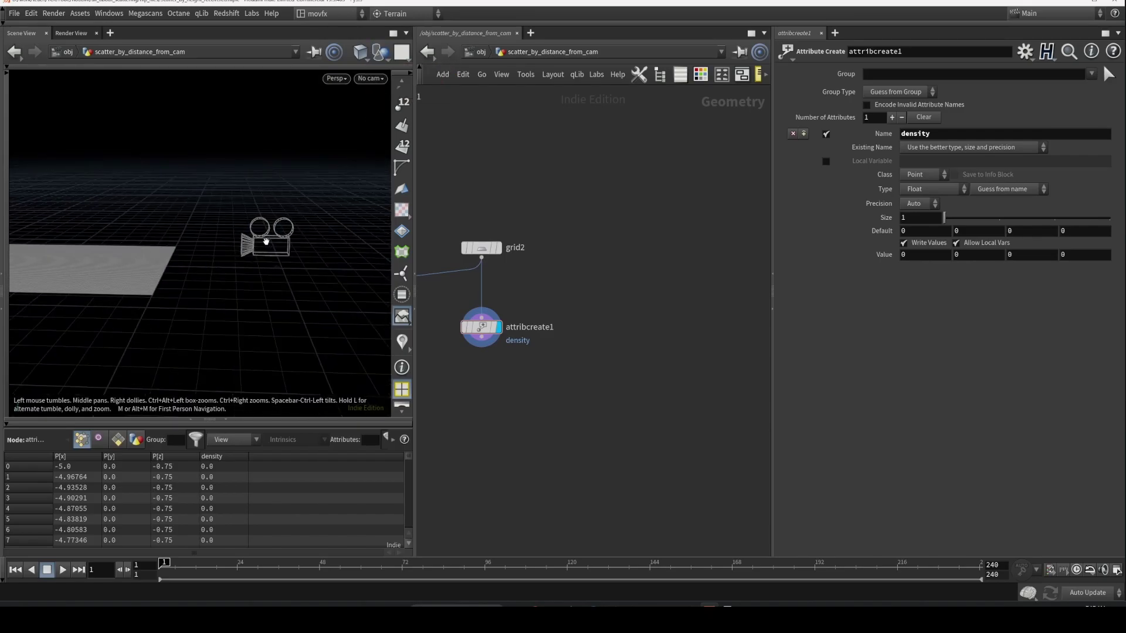
pyautogui.moveTo(171, 265); pyautogui.dragTo(227, 243)
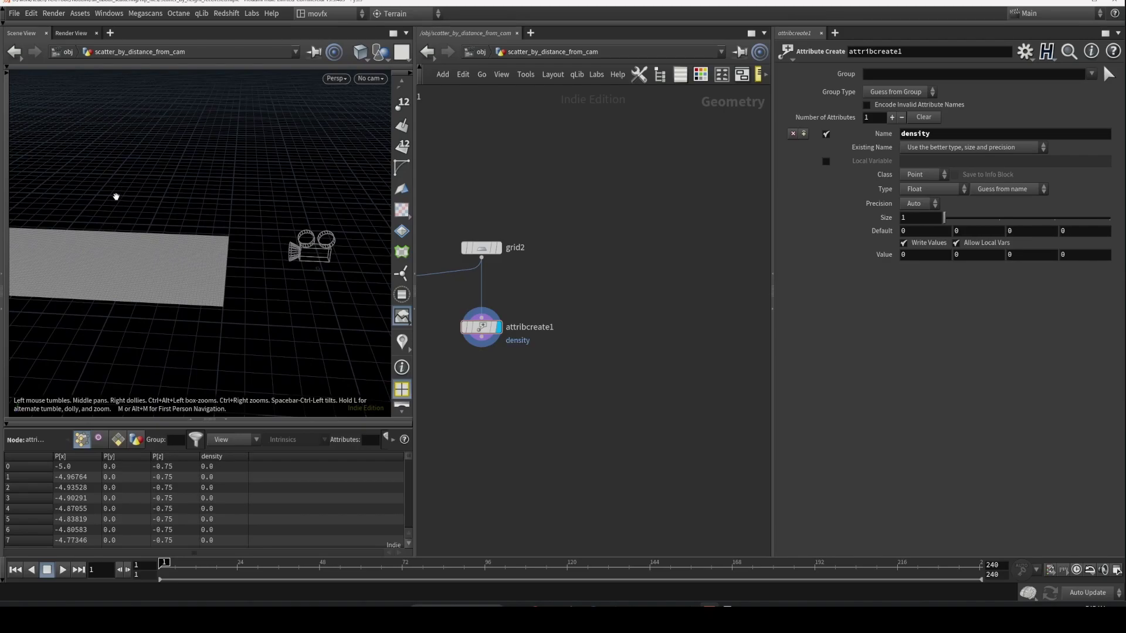
pyautogui.moveTo(91, 228); pyautogui.dragTo(193, 231, button='middle')
pyautogui.moveTo(194, 231); pyautogui.dragTo(129, 227, button='right')
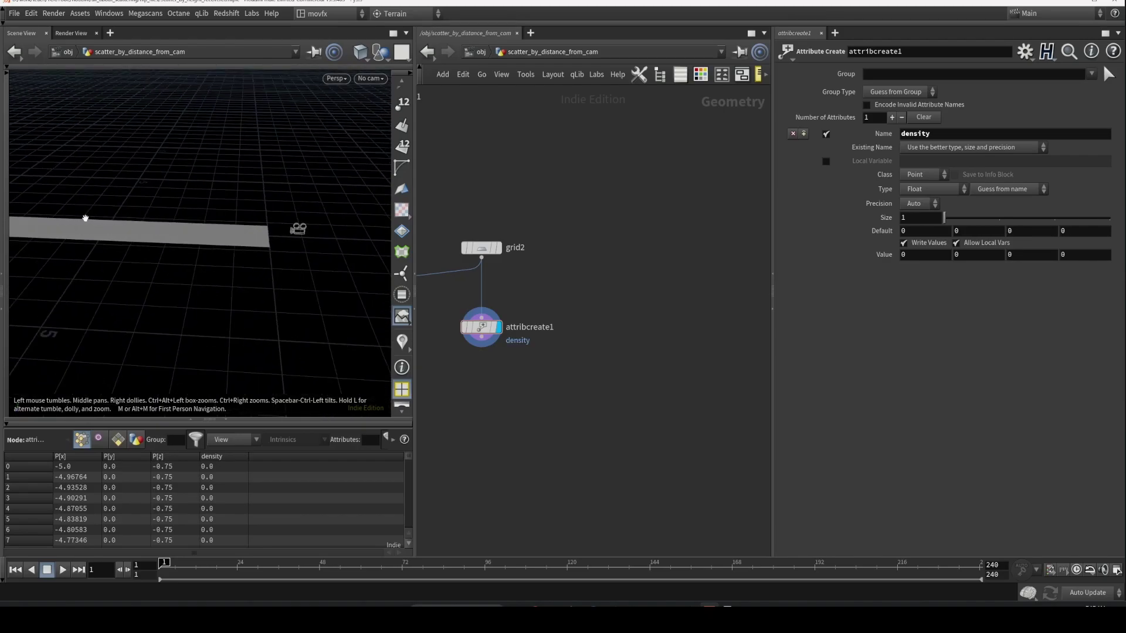
pyautogui.moveTo(134, 204); pyautogui.dragTo(188, 200)
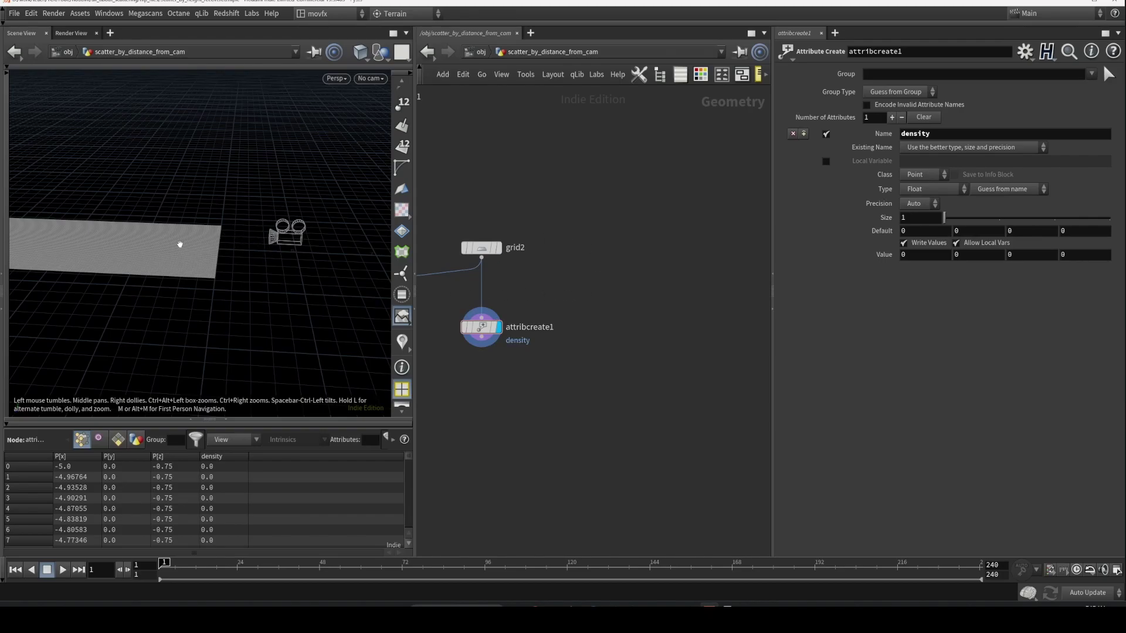
# Add an Object Merge node beside attribcreate1.
pyautogui.press('Tab')
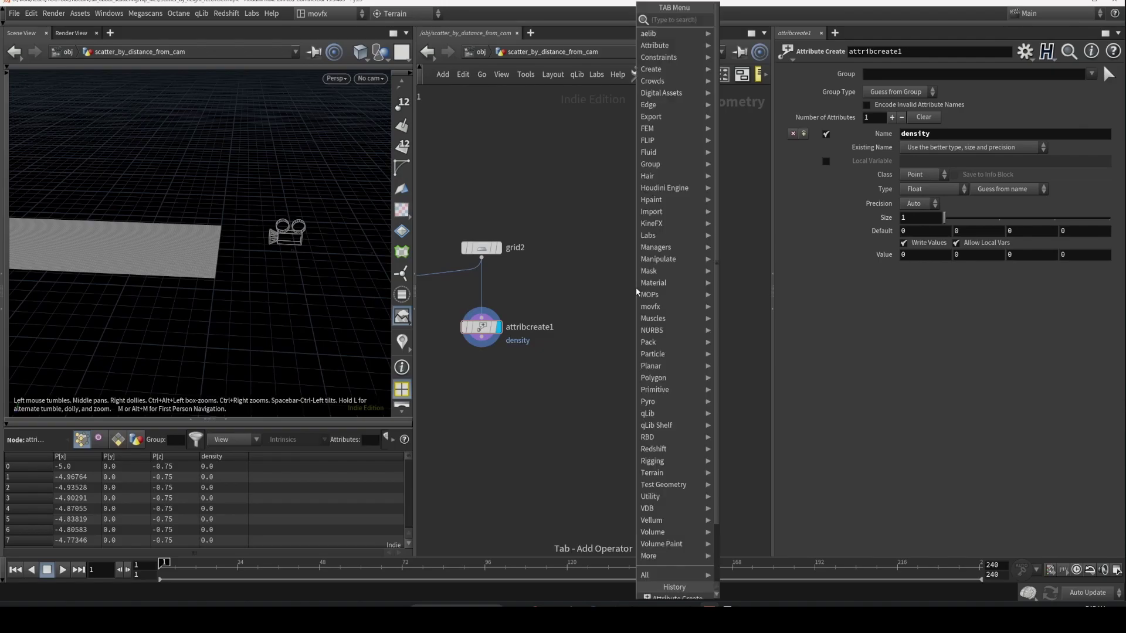
pyautogui.write('object')
pyautogui.press('Return')
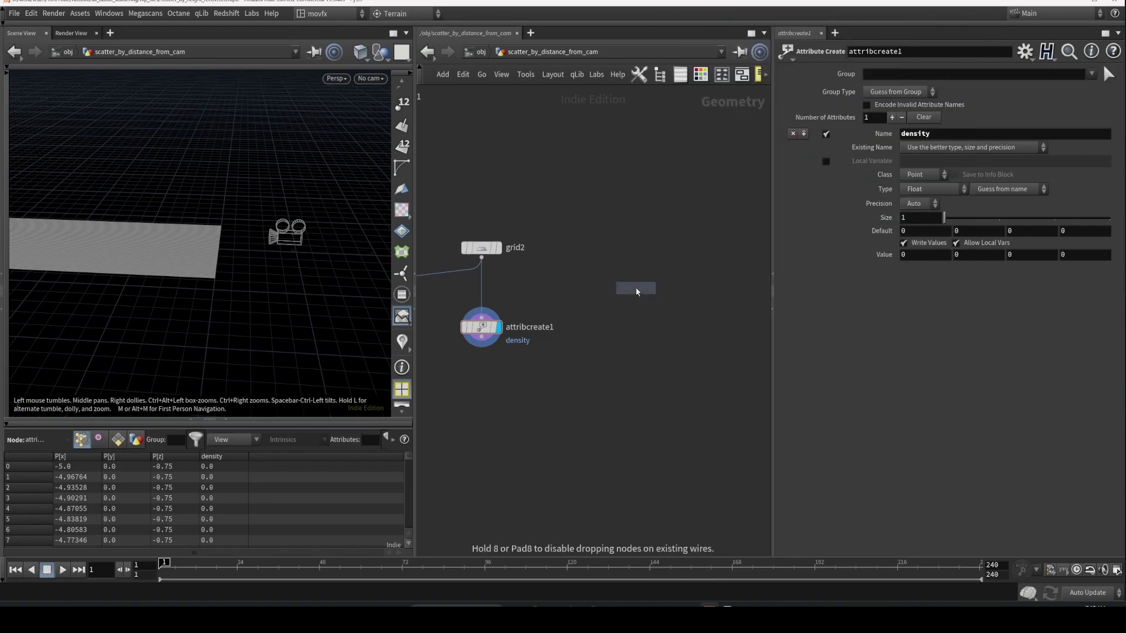
pyautogui.click(638, 287)
pyautogui.moveTo(640, 292); pyautogui.dragTo(629, 330)
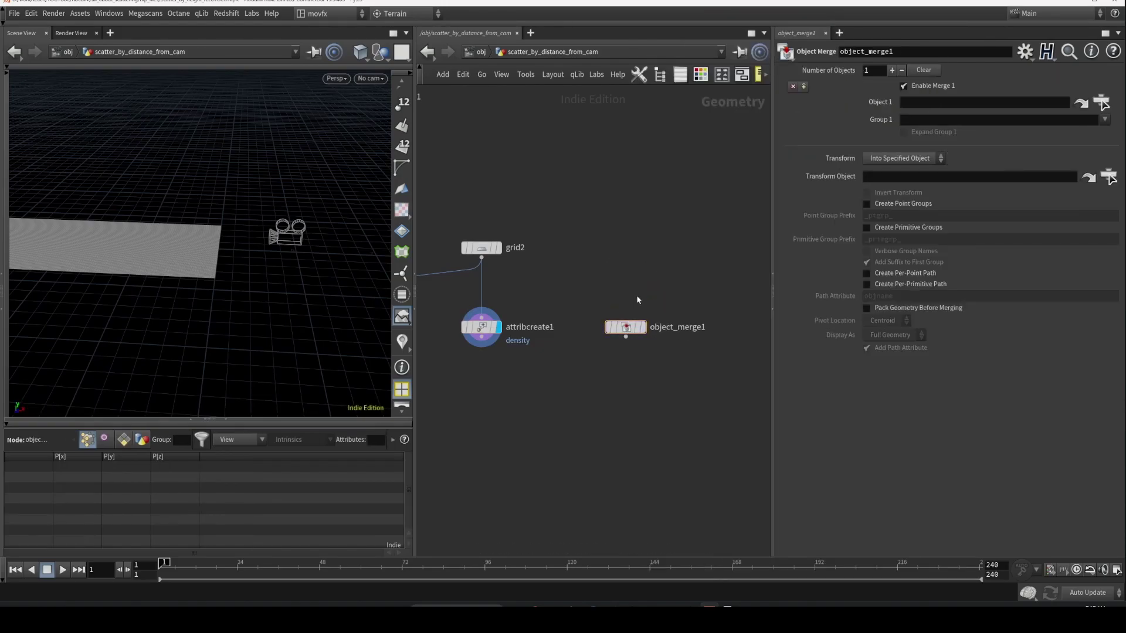
# Go up to the object level, enter cam1 and copy its camOrigin node.
pyautogui.click(481, 53)
pyautogui.moveTo(683, 294); pyautogui.dragTo(566, 291, button='middle')
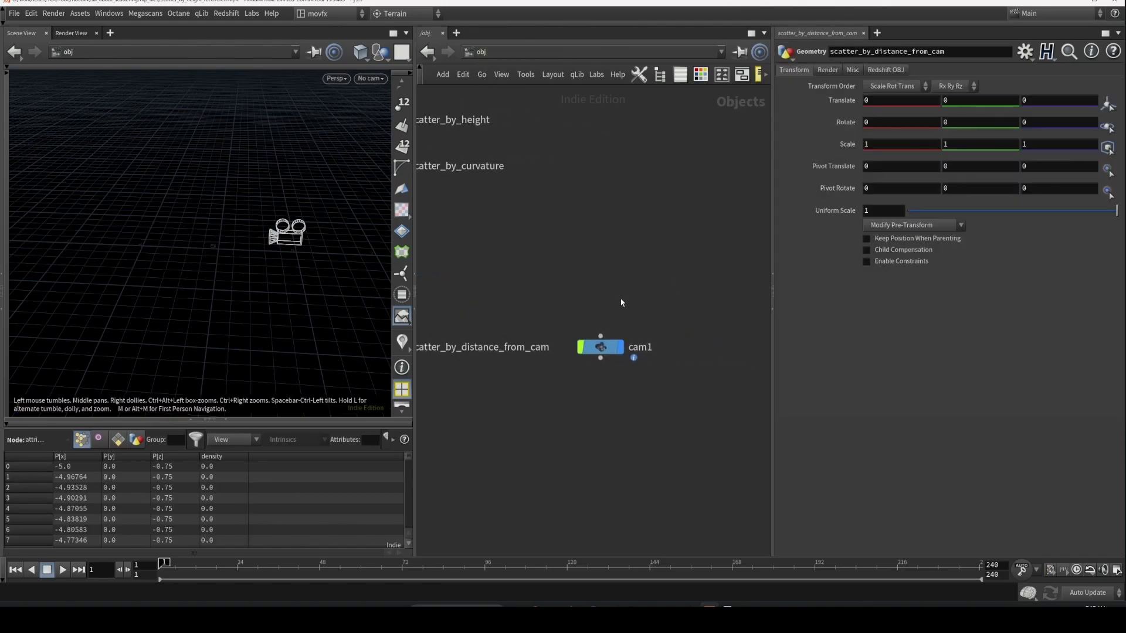
pyautogui.doubleClick(601, 347)
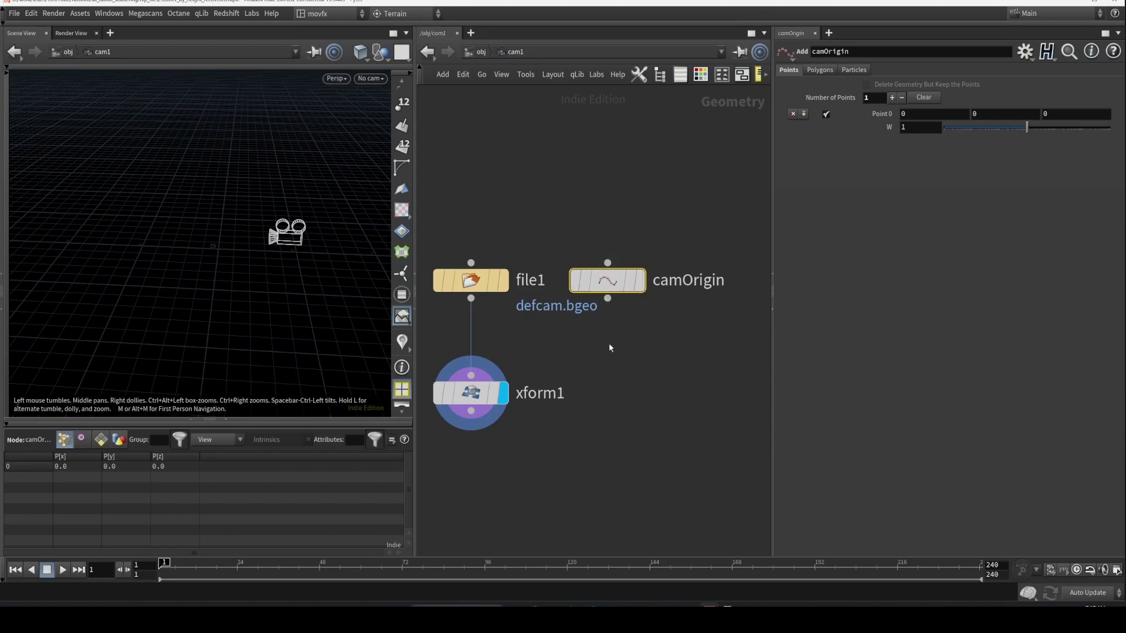
pyautogui.hotkey('ctrl', 'c')
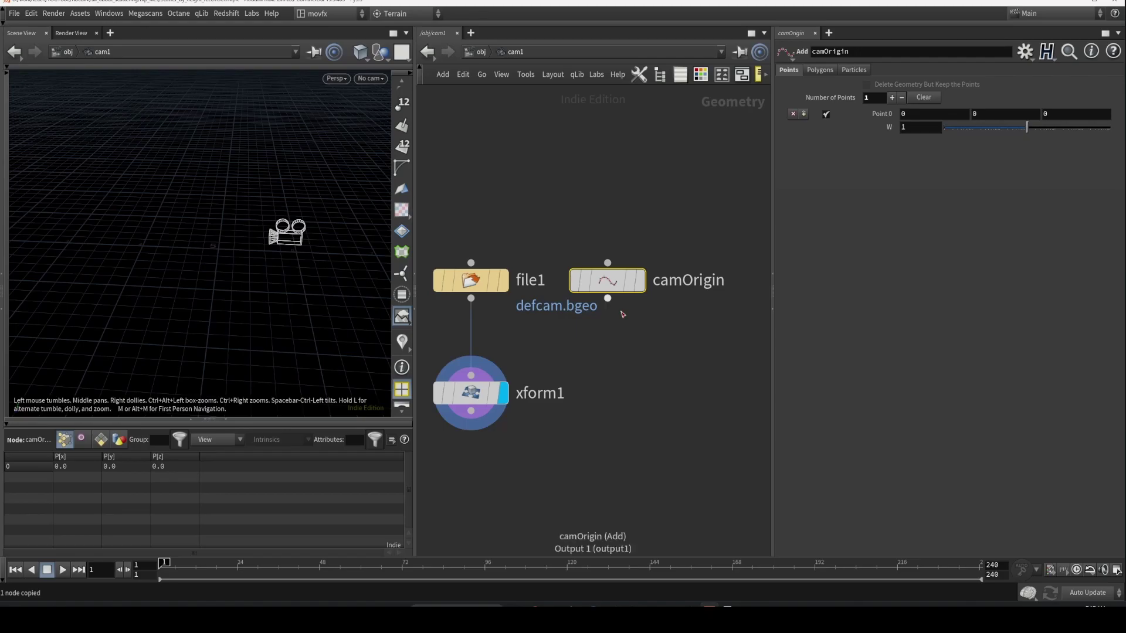
# Return to the scatter_by_distance_from_cam network and set object_merge1's Object 1 to the copied path /obj/cam1/camOrigin.
pyautogui.press('u')
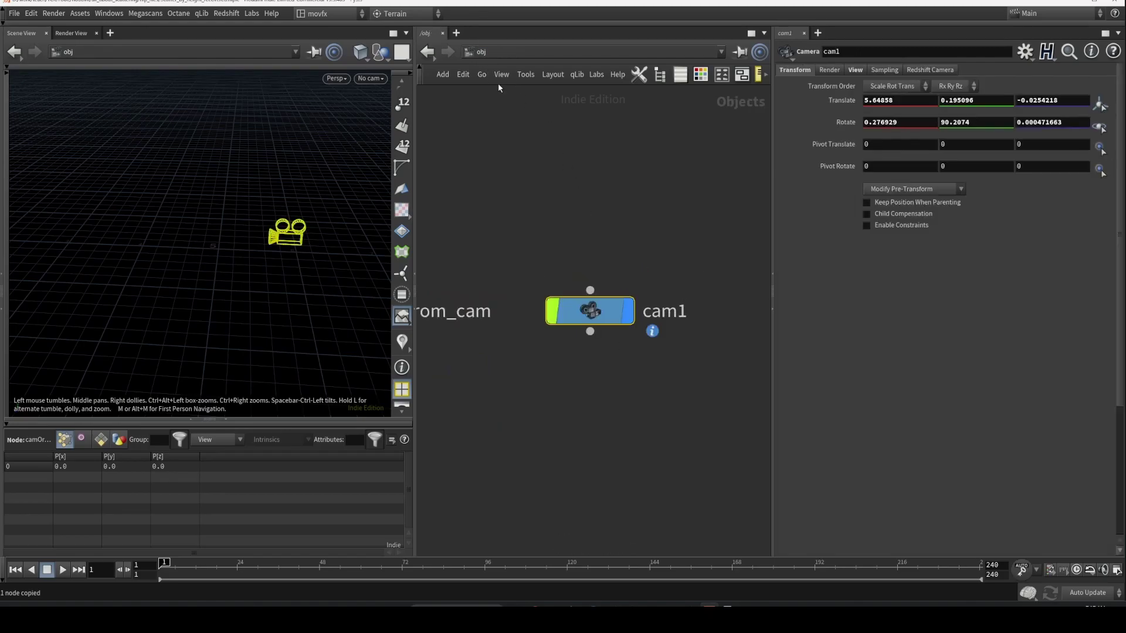
pyautogui.doubleClick(506, 274)
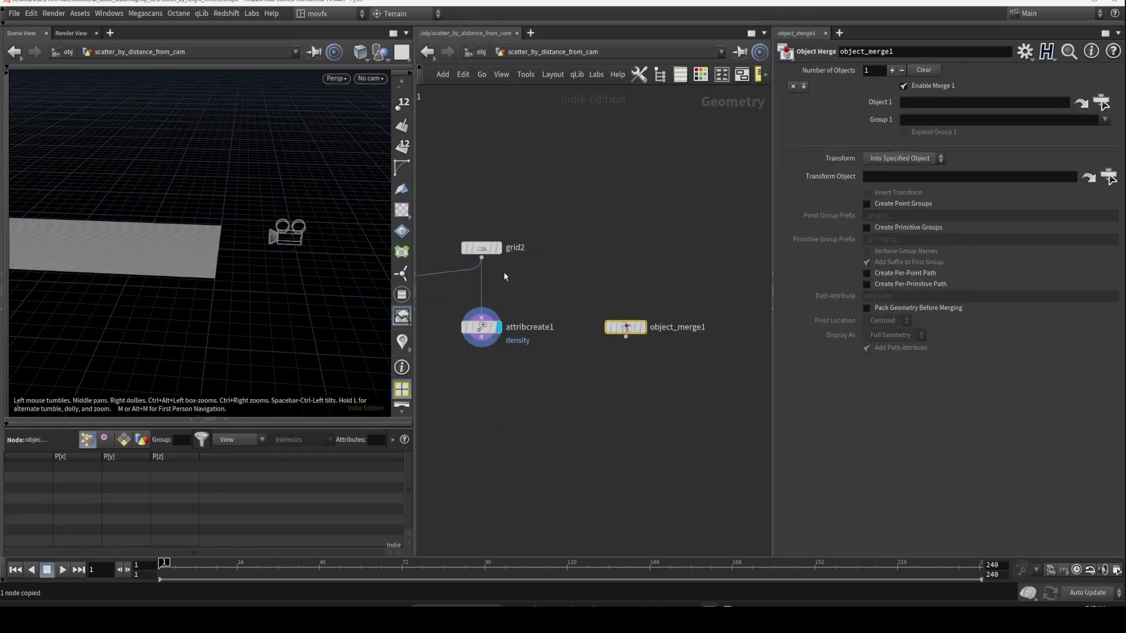
pyautogui.moveTo(598, 285); pyautogui.dragTo(547, 265, button='middle')
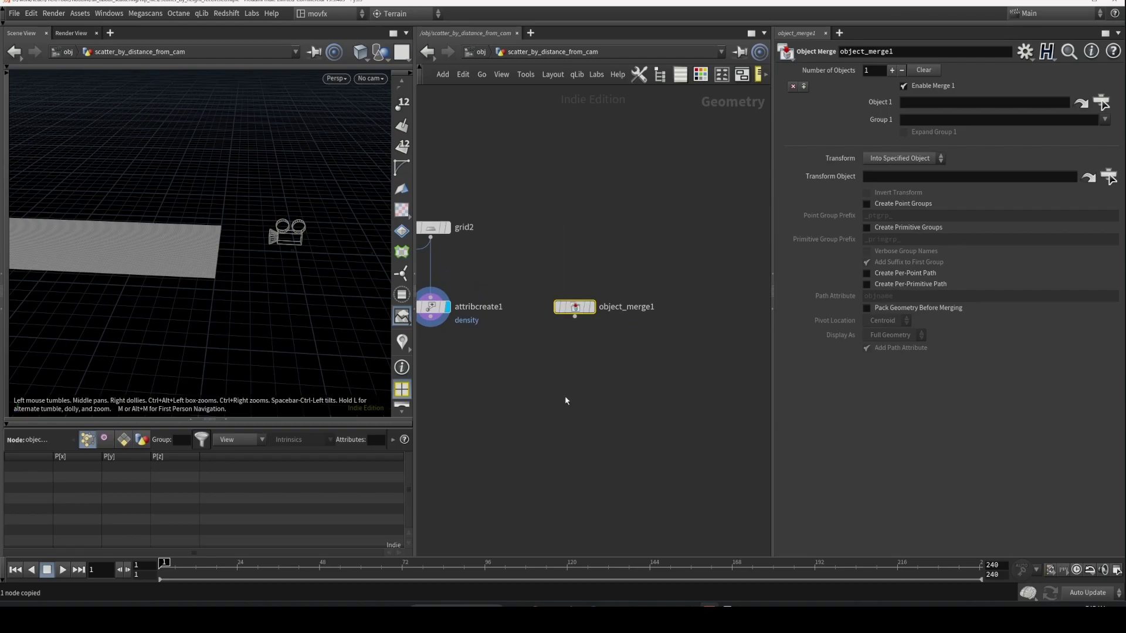
pyautogui.click(934, 103)
pyautogui.hotkey('ctrl', 'v')
pyautogui.press('Return')
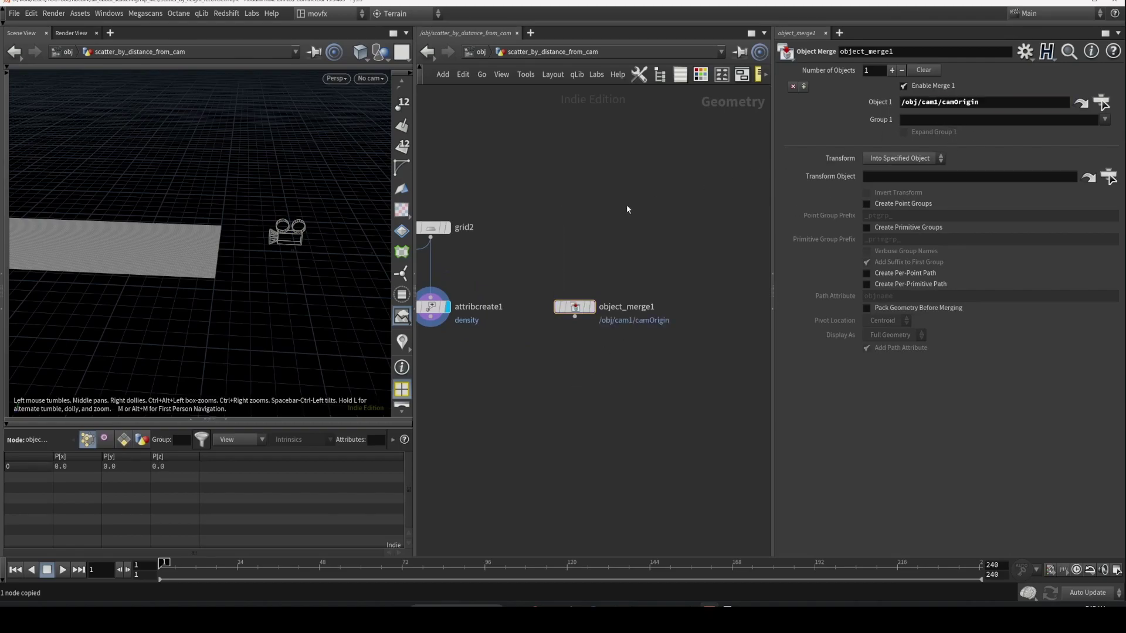
# Display object_merge1, hide the other scene objects and frame the merged point in the viewport.
pyautogui.click(595, 313)
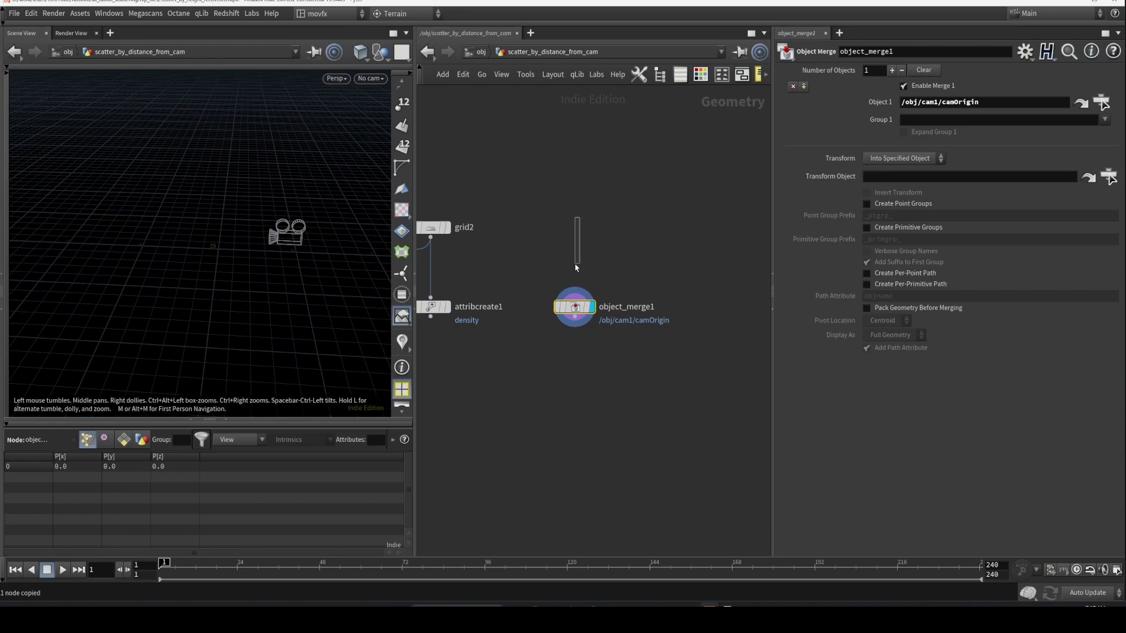
pyautogui.click(381, 53)
pyautogui.click(399, 93)
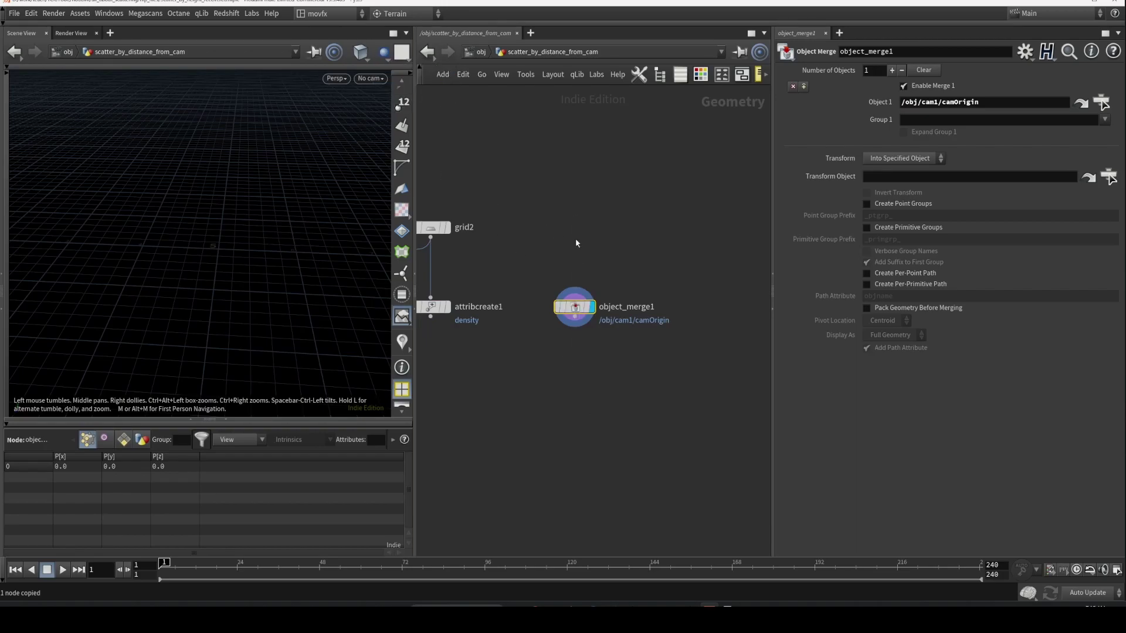
pyautogui.hotkey('space', 'f')
pyautogui.moveTo(276, 232); pyautogui.dragTo(260, 239)
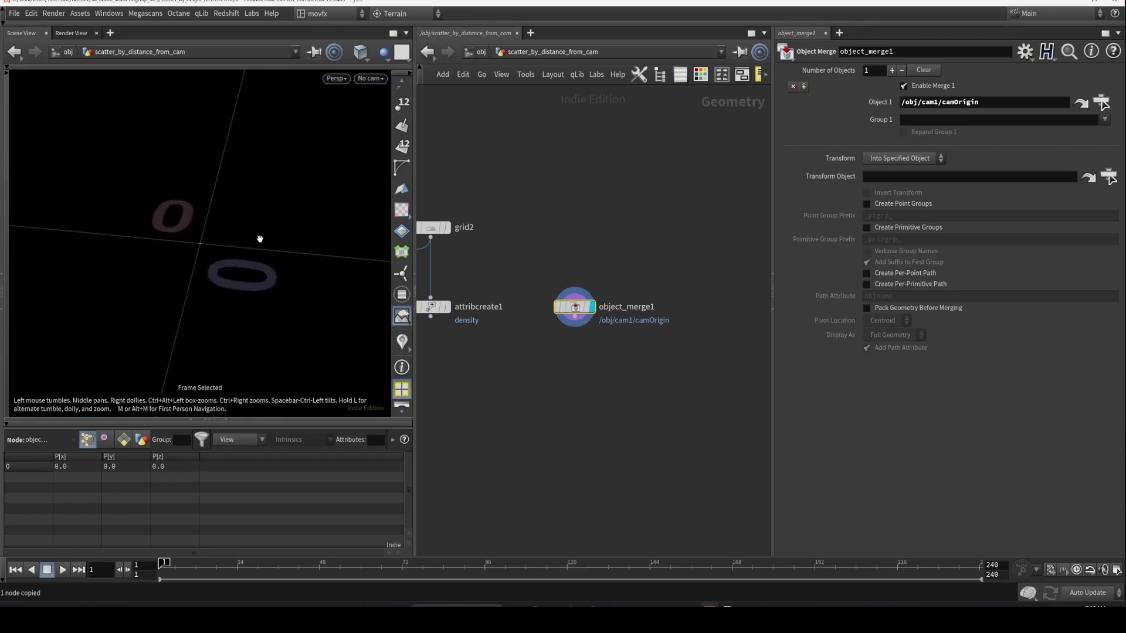
# Set object_merge1's Transform to Into This Object and reframe the merged point.
pyautogui.click(892, 158)
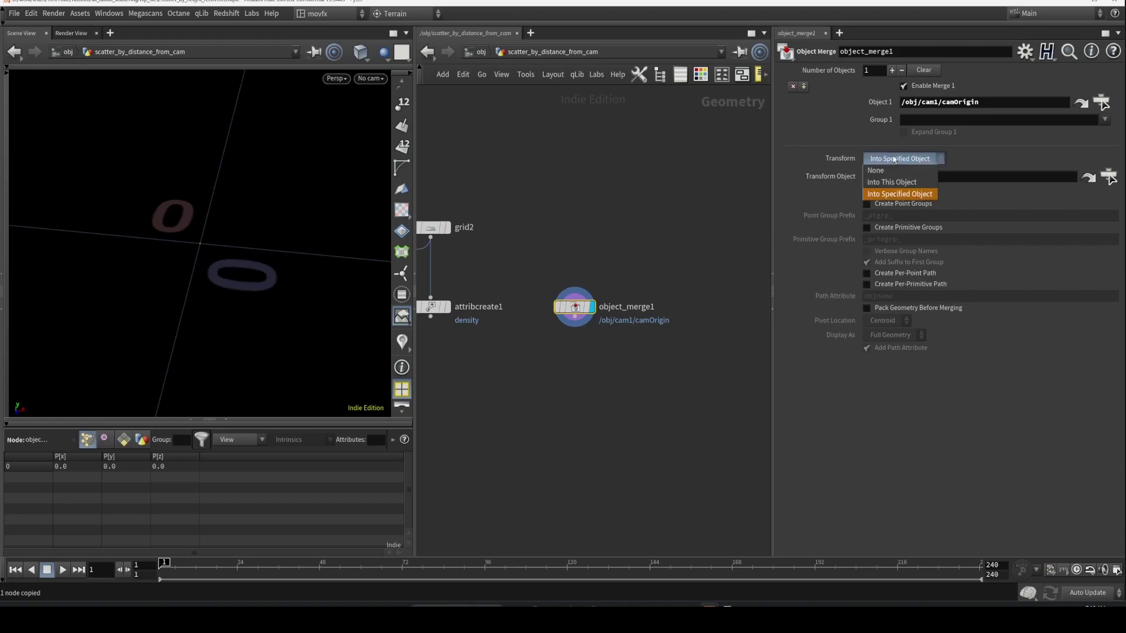
pyautogui.click(903, 186)
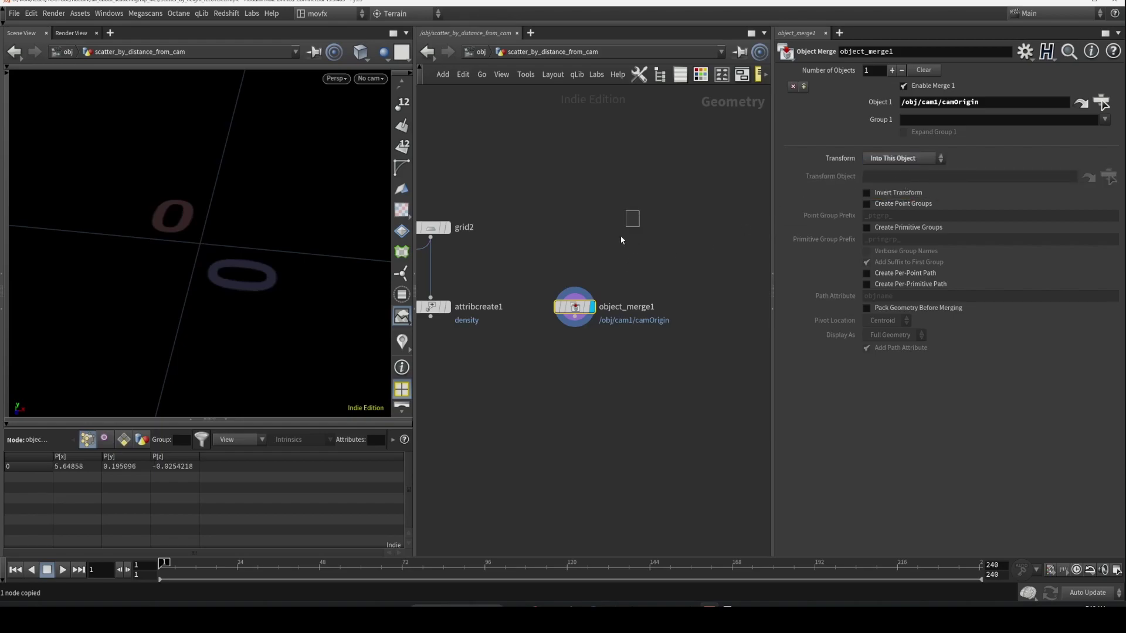
pyautogui.press('f')
pyautogui.moveTo(262, 247); pyautogui.dragTo(276, 206)
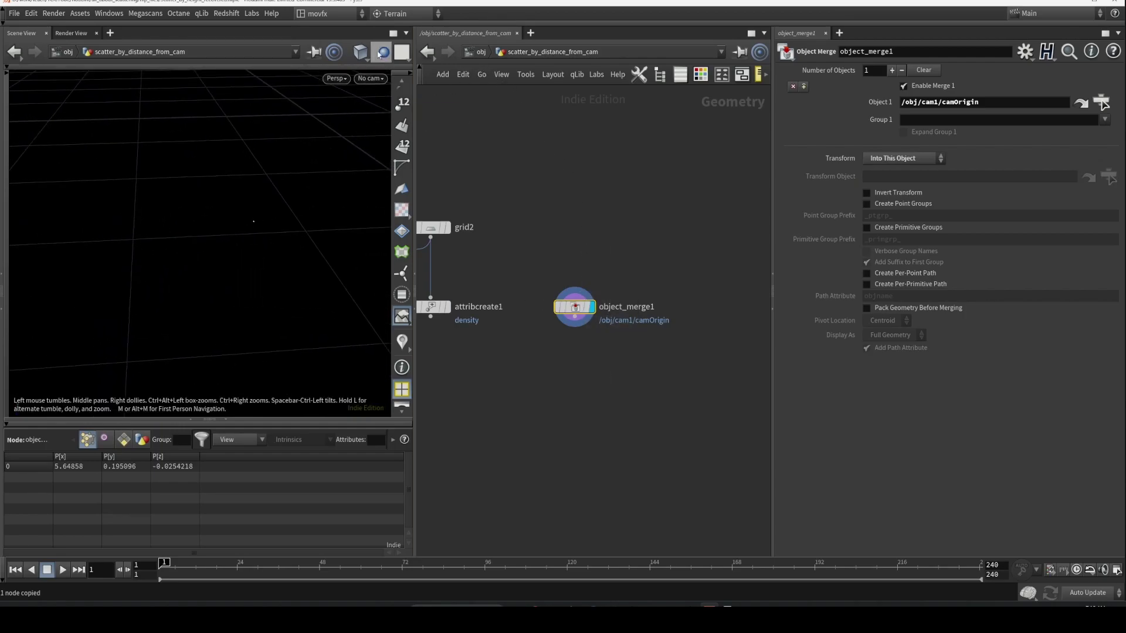
# Show the other scene objects again and examine the merged point's position against the camera.
pyautogui.click(382, 52)
pyautogui.click(391, 81)
pyautogui.moveTo(258, 250)
pyautogui.mouseDown()
pyautogui.moveTo(223, 236)
pyautogui.moveTo(263, 230)
pyautogui.mouseUp()
pyautogui.scroll(5, 262, 230)
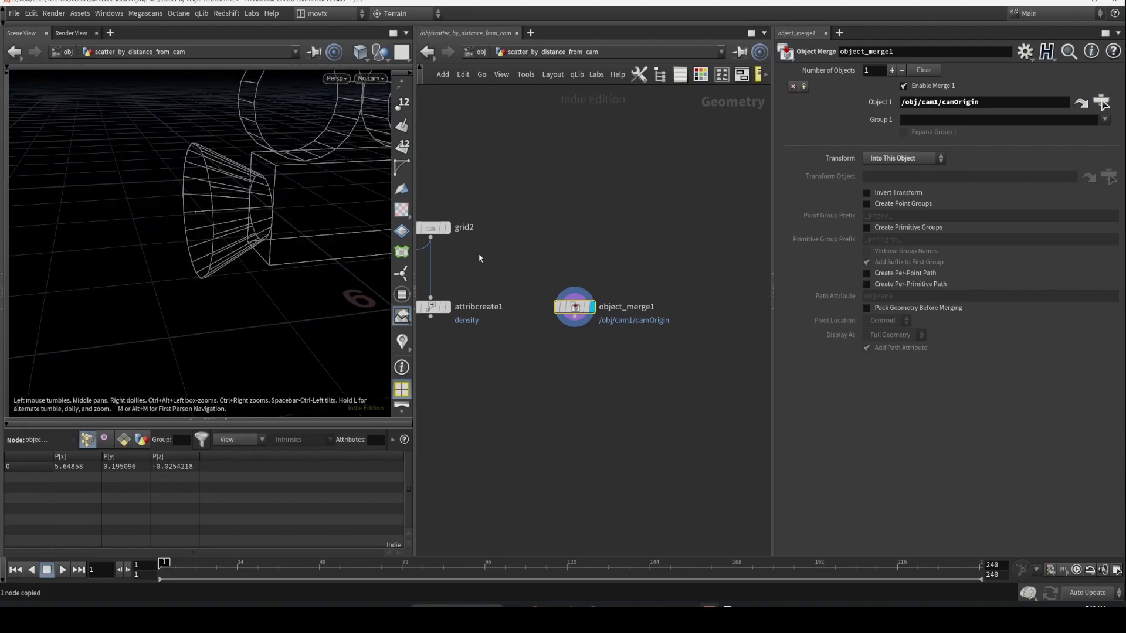
# Duplicate attribcreate1 below object_merge1, feed it from object_merge1, display it and set its density value to 1.
pyautogui.moveTo(479, 257); pyautogui.dragTo(516, 220, button='middle')
pyautogui.moveTo(617, 273); pyautogui.dragTo(619, 235)
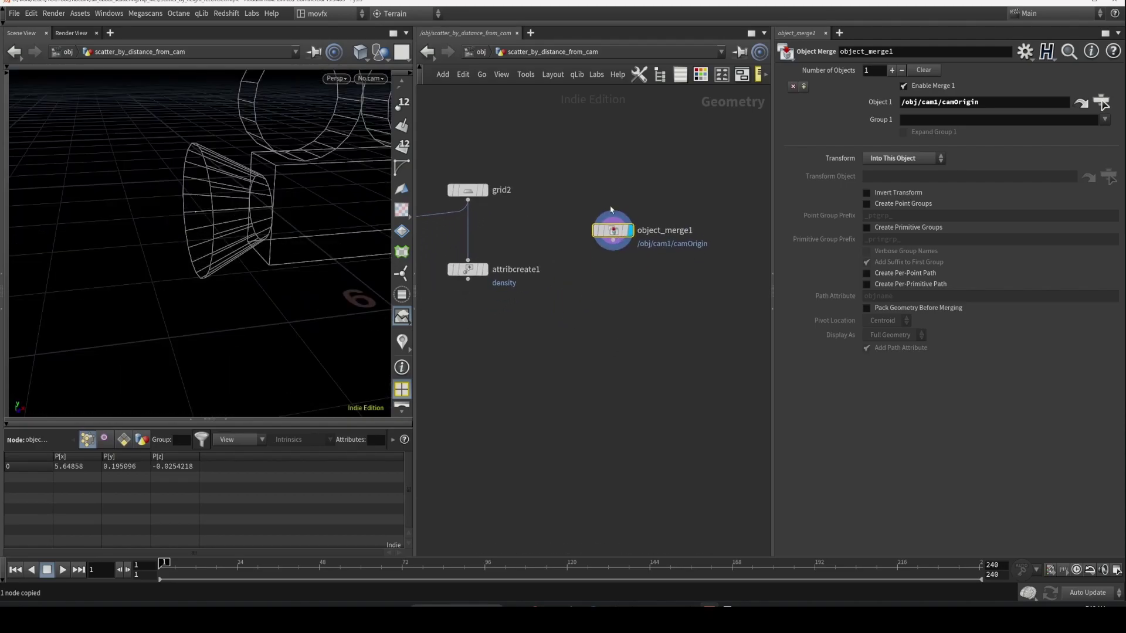
pyautogui.keyDown('alt'); pyautogui.moveTo(470, 272); pyautogui.dragTo(612, 275); pyautogui.keyUp('alt')
pyautogui.click(614, 278)
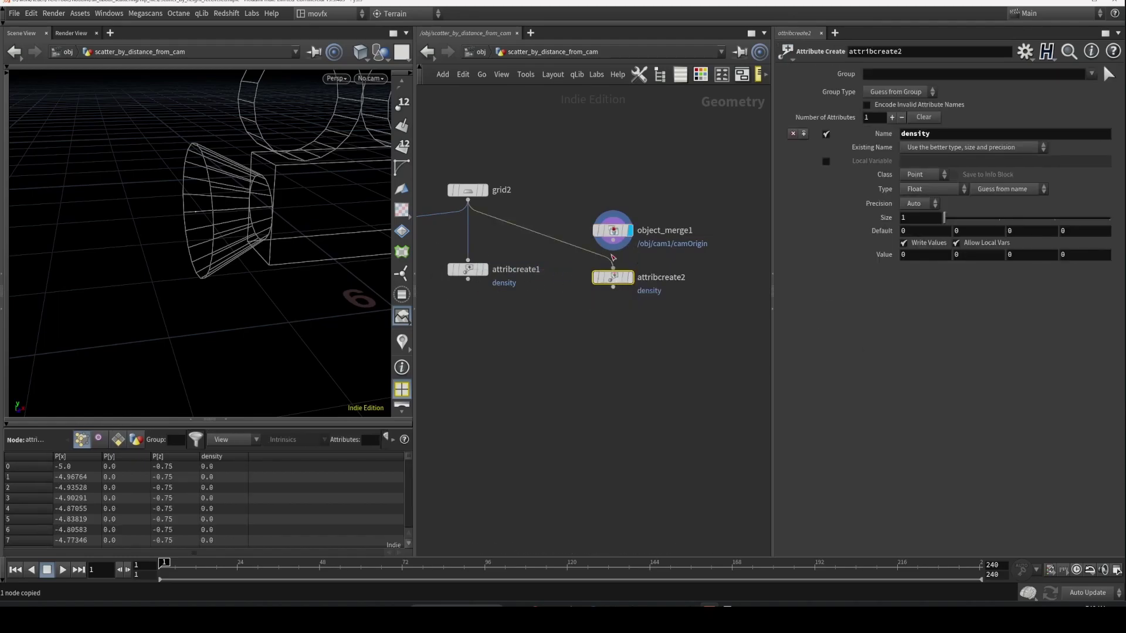
pyautogui.click(630, 277)
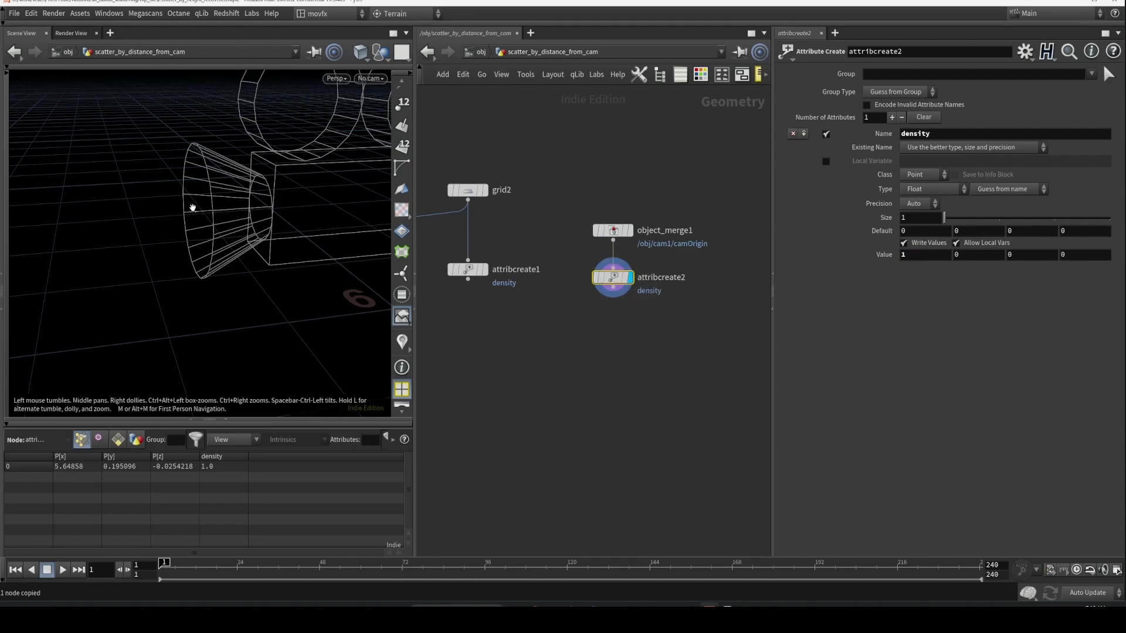
# Add an Attribute Transfer node with attribcreate1 as its first input and attribcreate2 as its second.
pyautogui.click(484, 270)
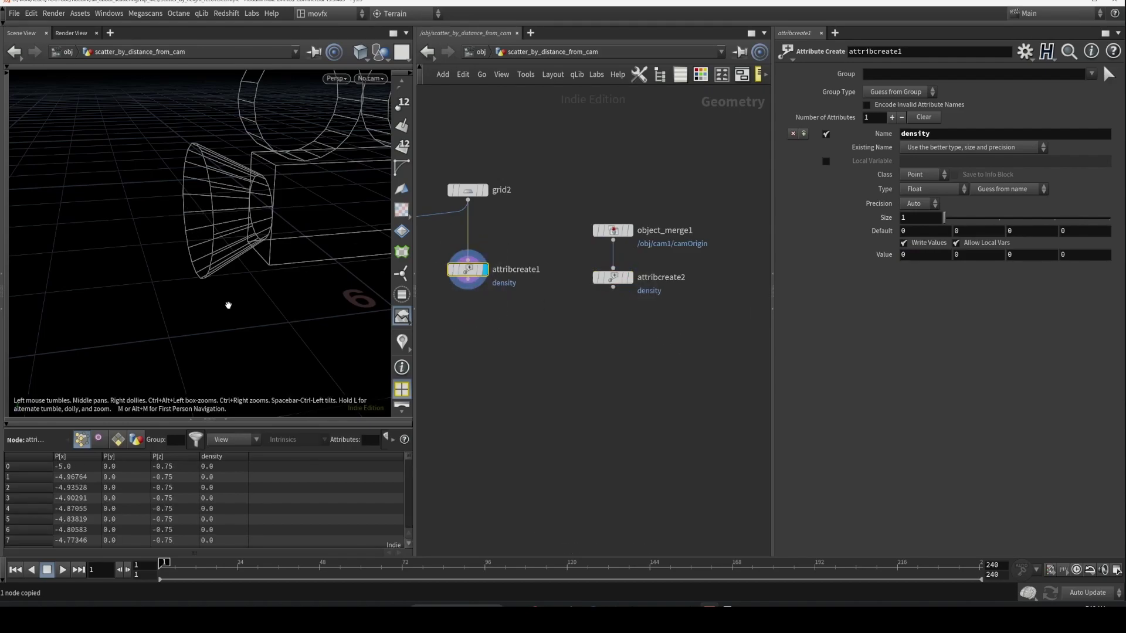
pyautogui.press('f')
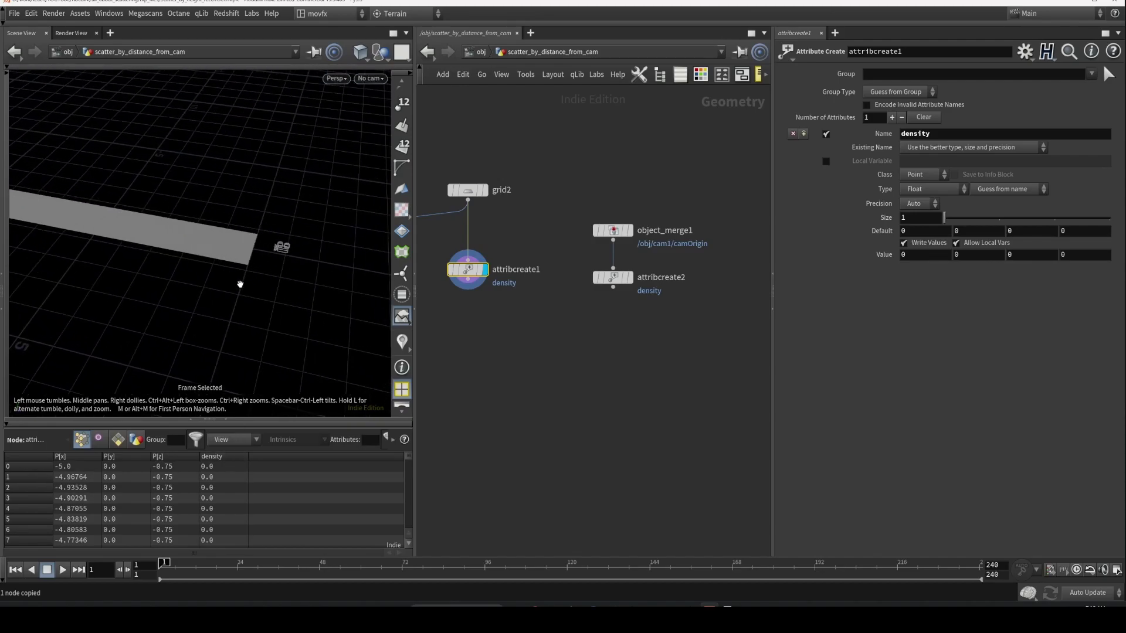
pyautogui.press('Tab')
pyautogui.write('atr')
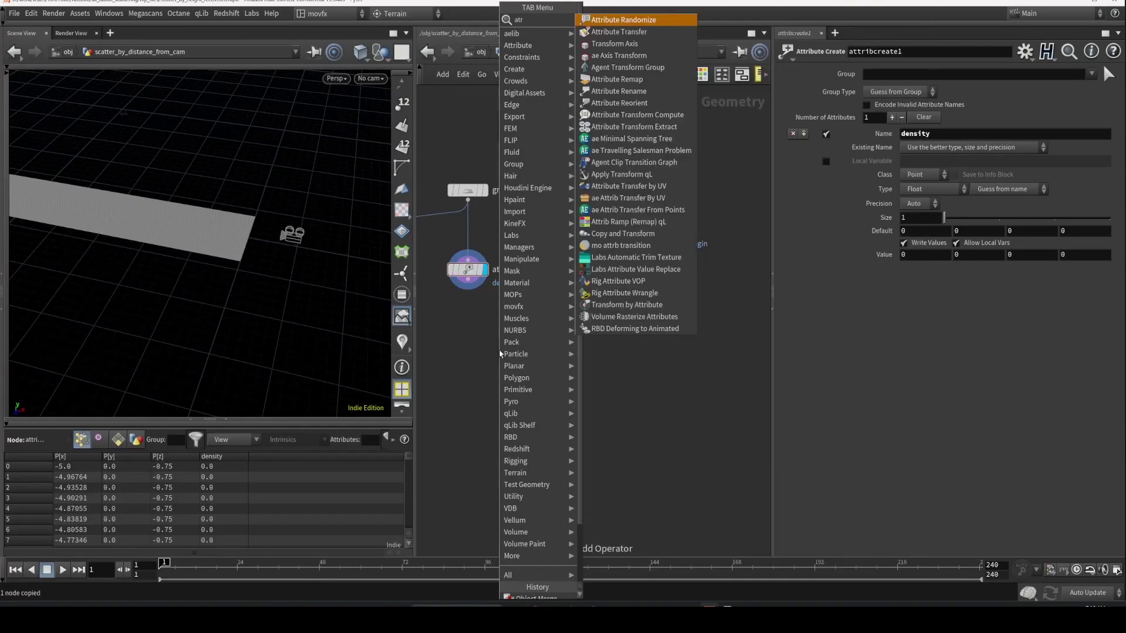
pyautogui.press('Down')
pyautogui.press('Return')
pyautogui.click(499, 350)
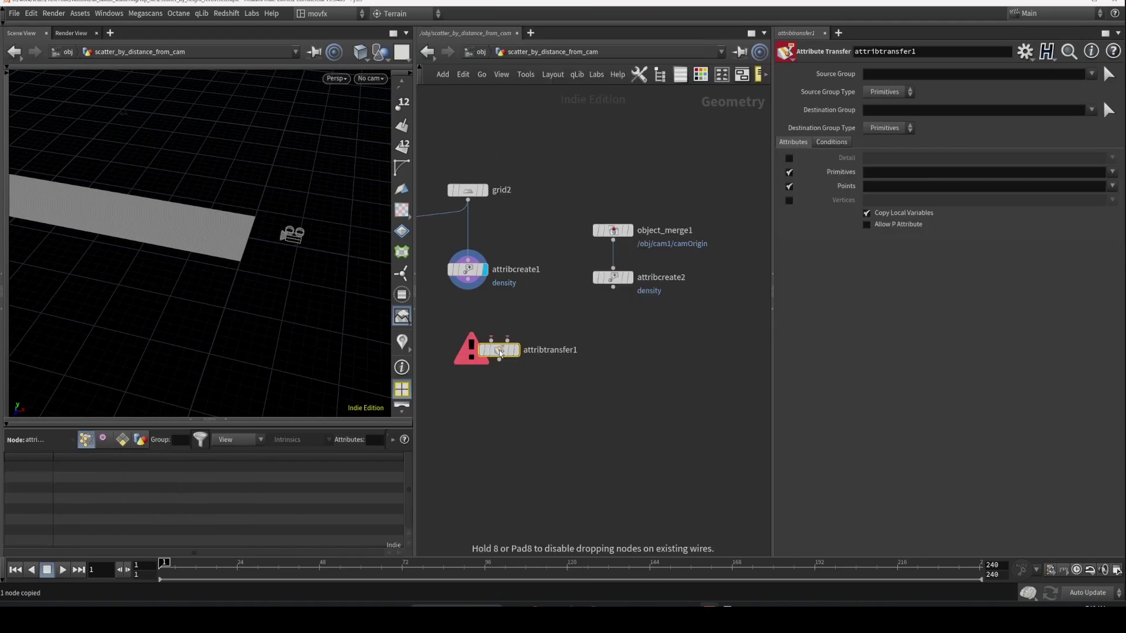
pyautogui.moveTo(499, 347); pyautogui.dragTo(613, 287)
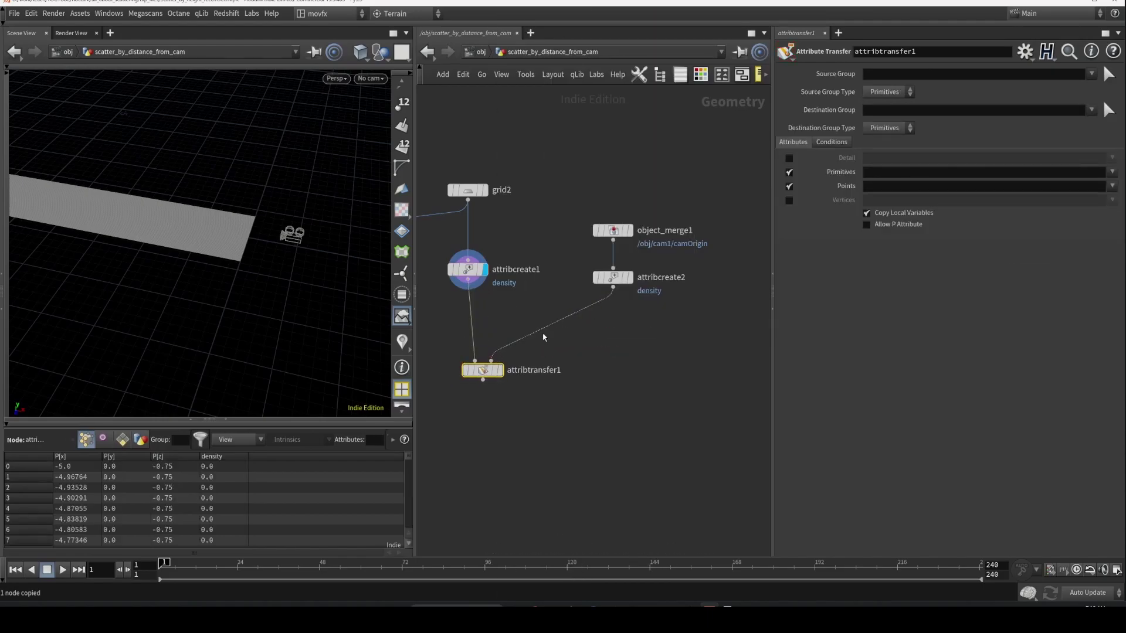
# Display attribtransfer1, turn on the density visualization in the viewport and examine the colored grid.
pyautogui.click(500, 370)
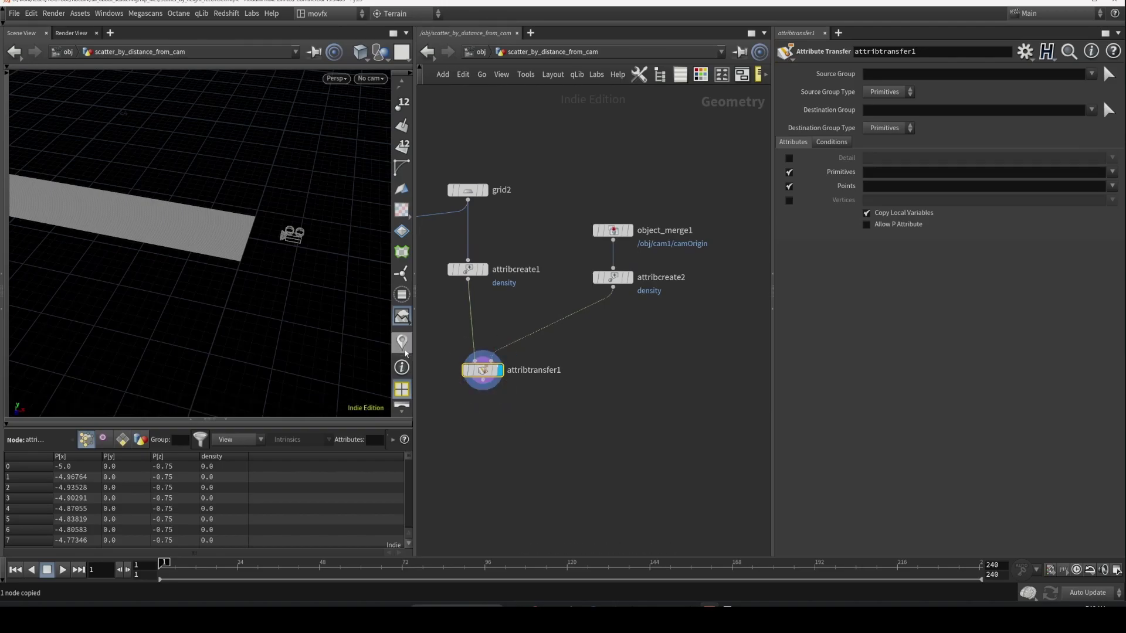
pyautogui.click(402, 343)
pyautogui.moveTo(473, 368); pyautogui.dragTo(468, 382)
pyautogui.hotkey('space', 'f')
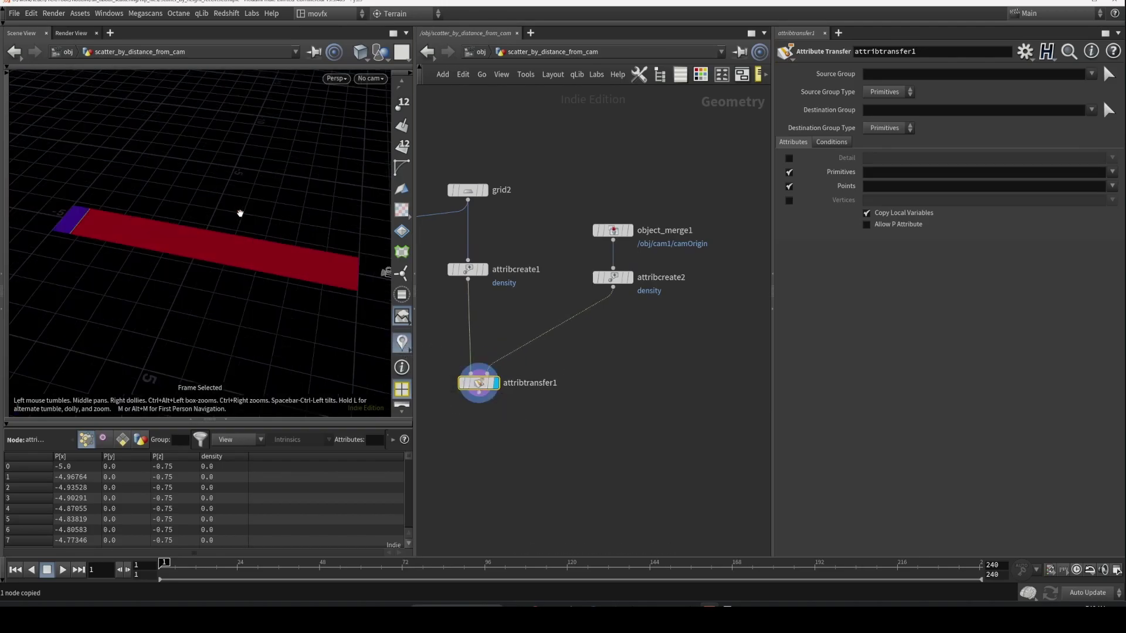
pyautogui.moveTo(241, 213); pyautogui.dragTo(264, 241)
pyautogui.moveTo(264, 240); pyautogui.dragTo(191, 227, button='middle')
pyautogui.moveTo(191, 227); pyautogui.dragTo(120, 223)
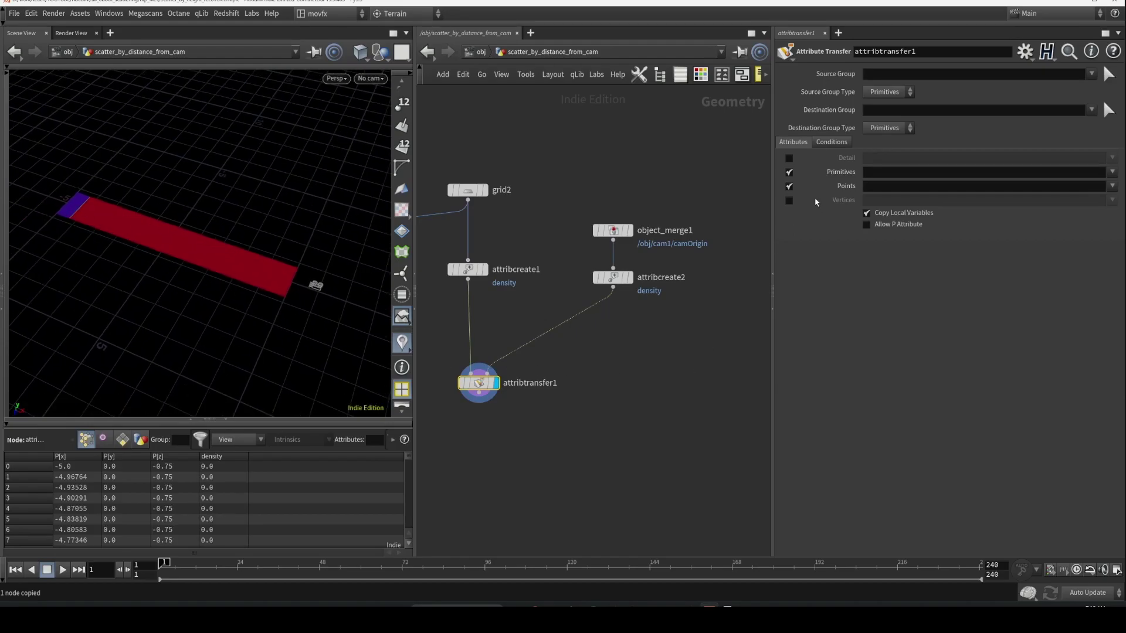
# Limit attribtransfer1 to the density point attribute, with primitive transfer off, and set its Distance Threshold to 1.13.
pyautogui.click(788, 172)
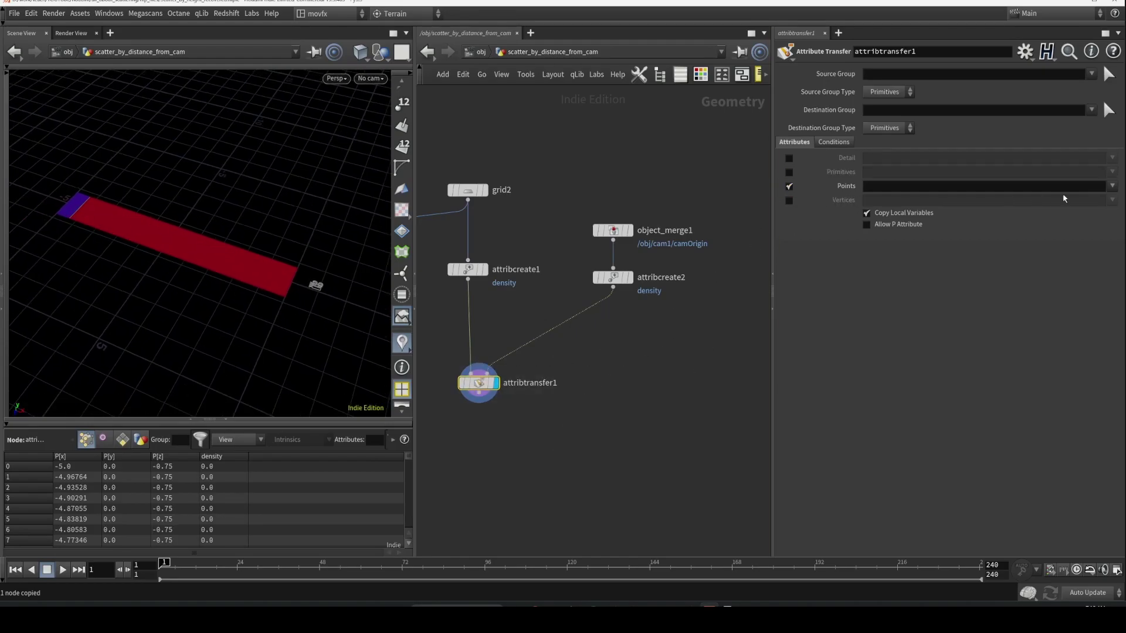
pyautogui.click(1112, 186)
pyautogui.click(1094, 211)
pyautogui.moveTo(931, 187); pyautogui.dragTo(854, 194)
pyautogui.click(838, 244)
pyautogui.click(834, 143)
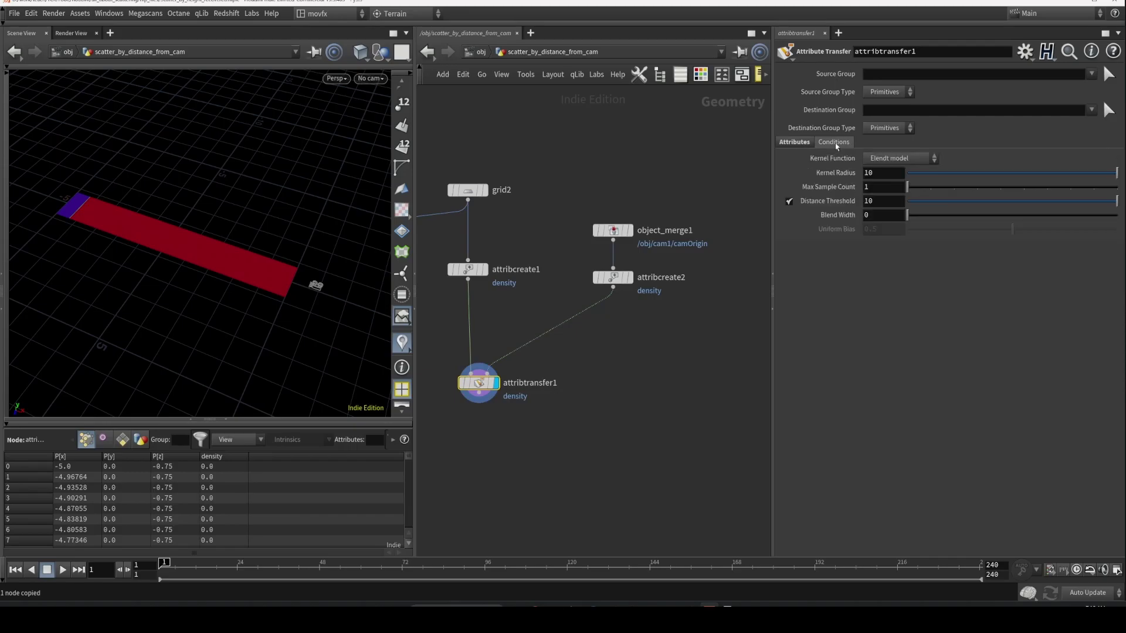
pyautogui.moveTo(937, 201); pyautogui.dragTo(930, 206)
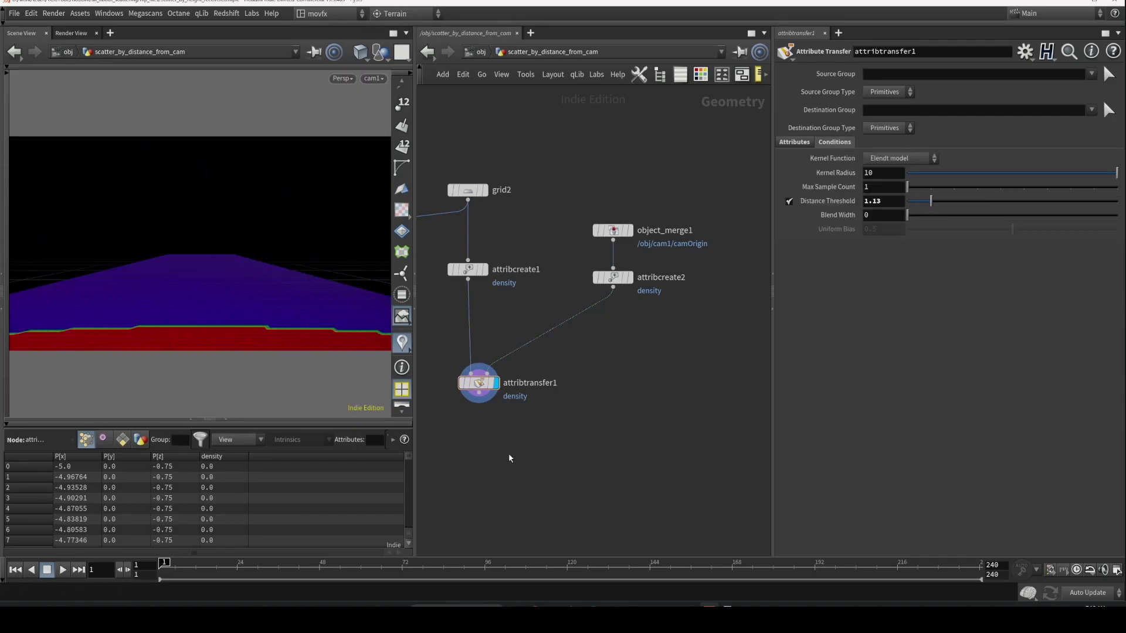
# Add a Scatter node below attribtransfer1, connect it to the transfer's output and display it.
pyautogui.press('Tab')
pyautogui.write('scatter')
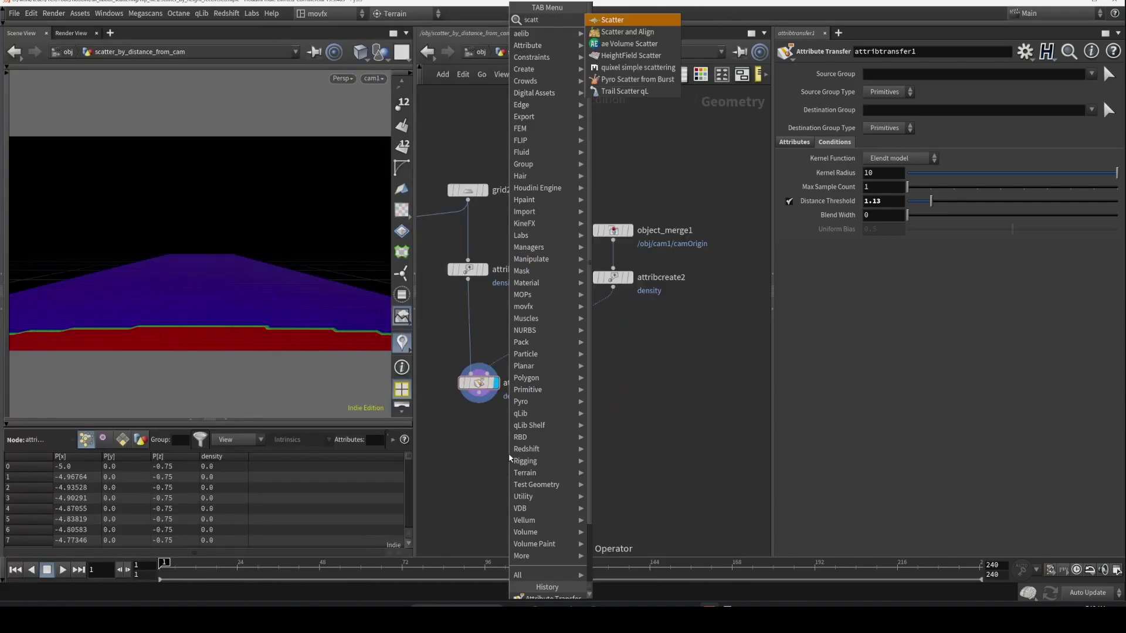
pyautogui.press('Return')
pyautogui.click(509, 455)
pyautogui.moveTo(481, 396); pyautogui.dragTo(509, 445)
pyautogui.moveTo(508, 455); pyautogui.dragTo(488, 459)
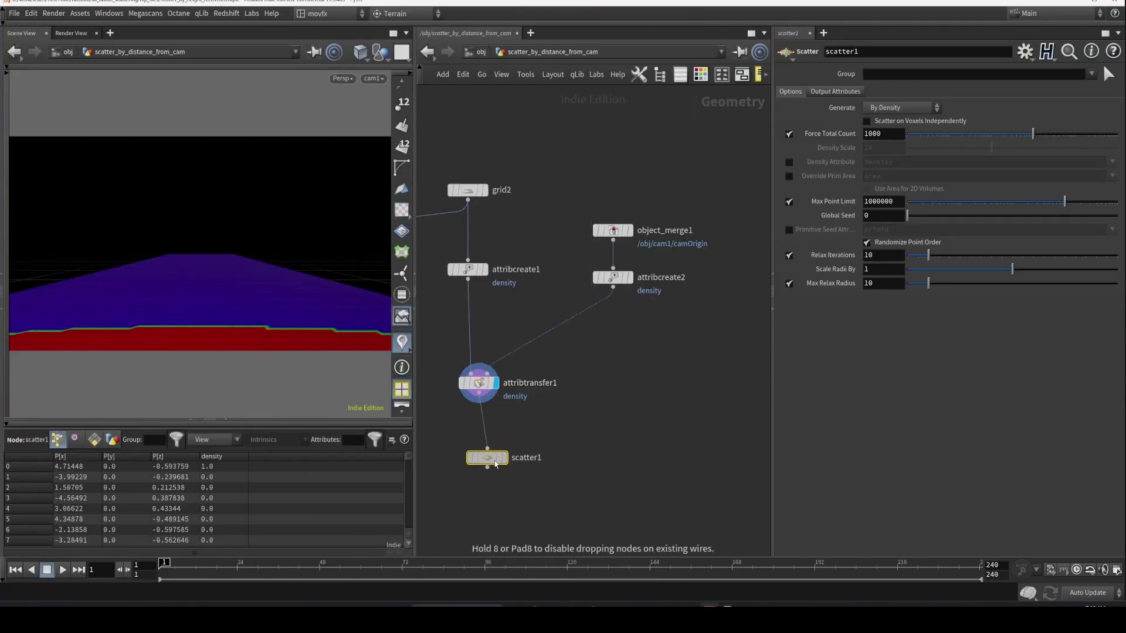
pyautogui.click(509, 442)
# Keep scatter1 generating By Density, enable density as its Density Attribute and align the node under attribtransfer1.
pyautogui.click(892, 108)
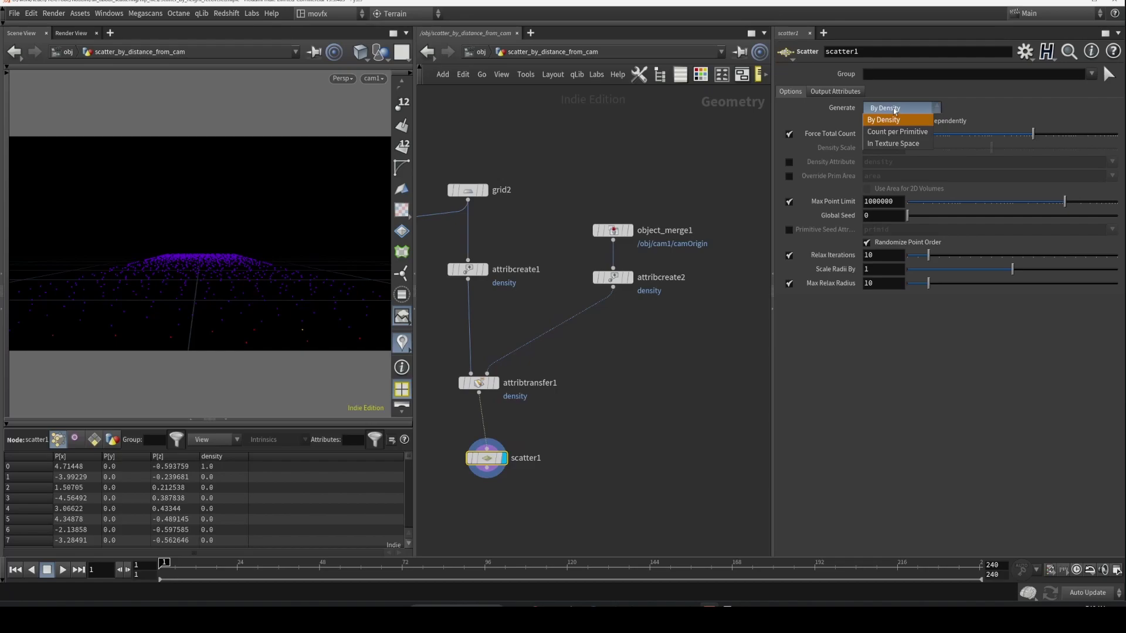
pyautogui.click(892, 109)
pyautogui.click(789, 163)
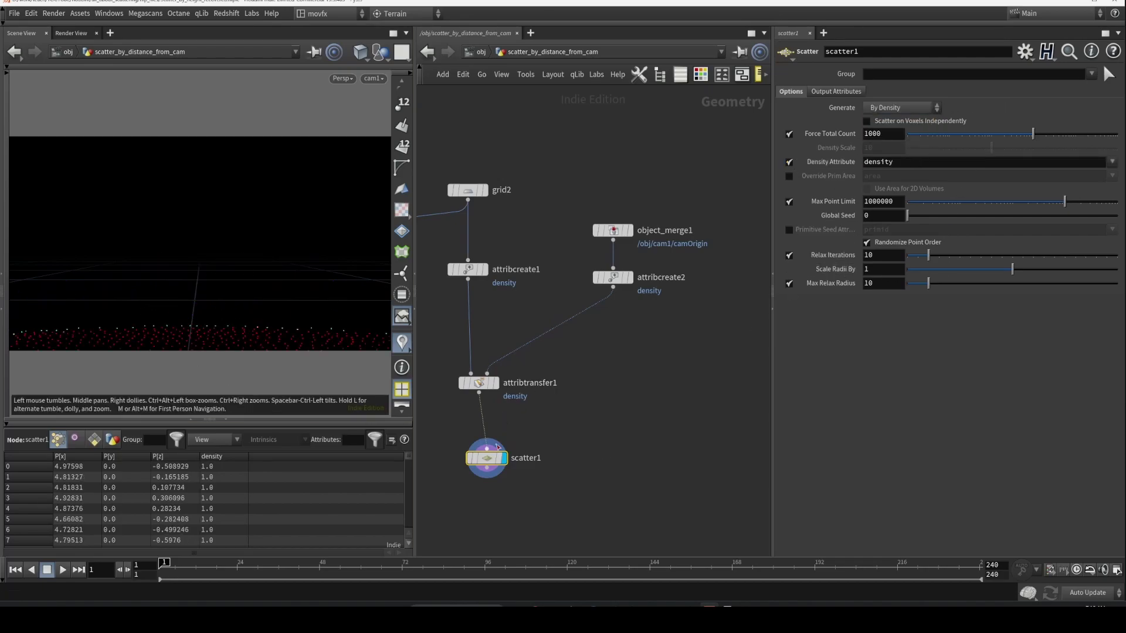
pyautogui.moveTo(493, 458); pyautogui.dragTo(485, 461)
pyautogui.moveTo(540, 425)
pyautogui.mouseDown()
pyautogui.moveTo(472, 361)
pyautogui.moveTo(460, 515)
pyautogui.mouseUp()
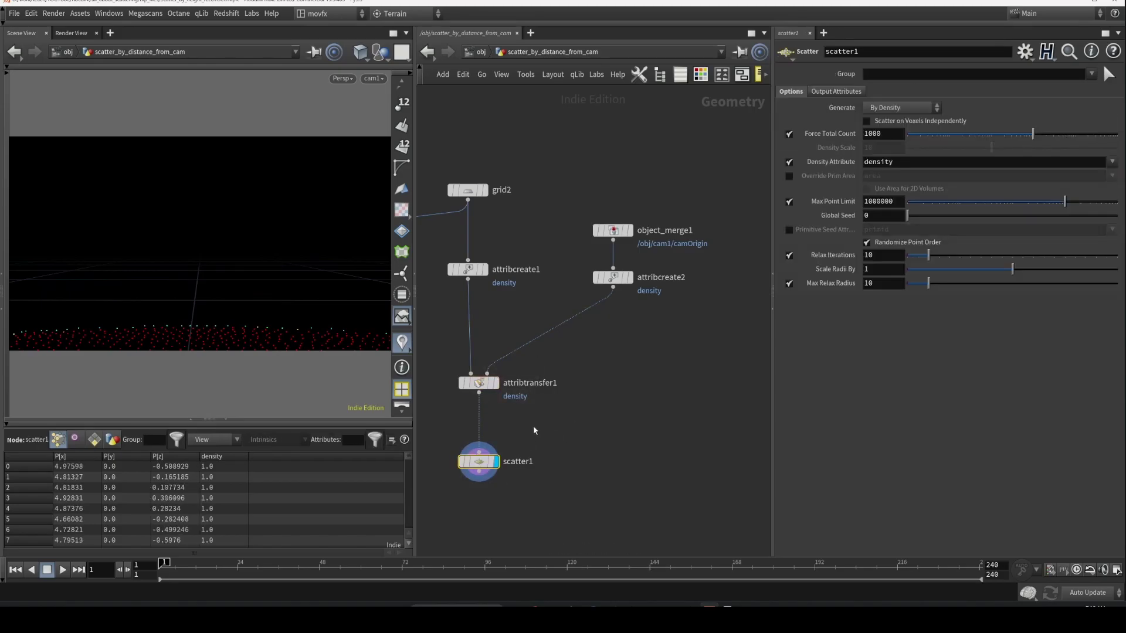
# Set attribtransfer1's Blend Width to 2.16 and Distance Threshold to 0.61, and display the node.
pyautogui.click(490, 385)
pyautogui.moveTo(915, 220)
pyautogui.mouseDown()
pyautogui.moveTo(956, 216)
pyautogui.moveTo(919, 200)
pyautogui.mouseUp()
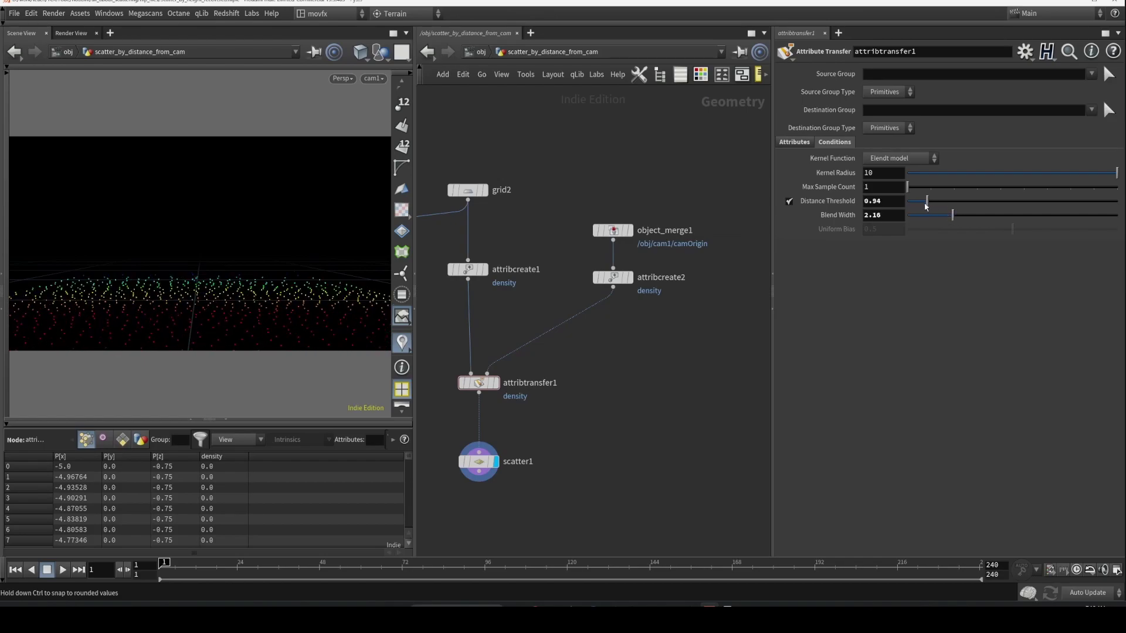
pyautogui.click(495, 383)
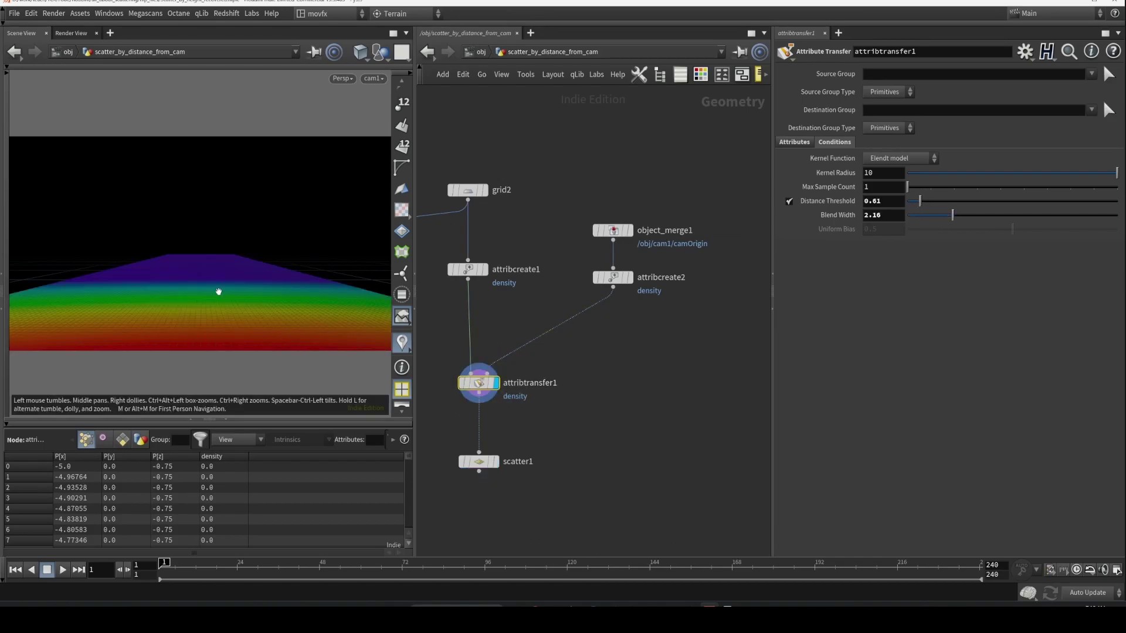
# Display scatter1 outside the camera view and examine how the scattered points' density varies across the grid with distance from the camera.
pyautogui.moveTo(219, 291); pyautogui.dragTo(258, 276)
pyautogui.press('f')
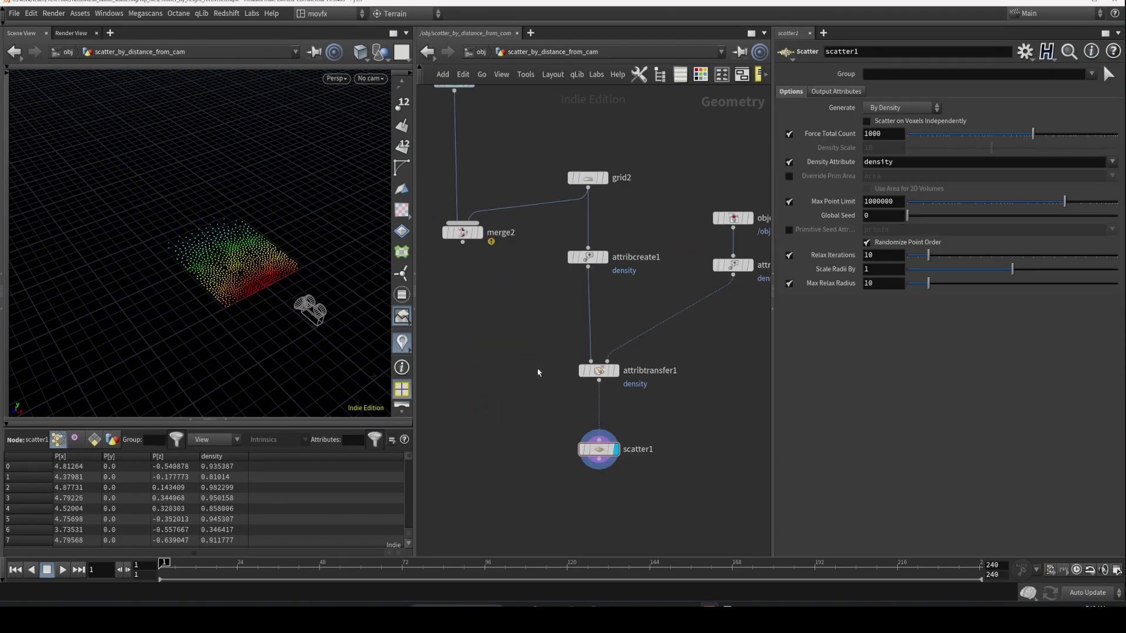
pyautogui.press('f')
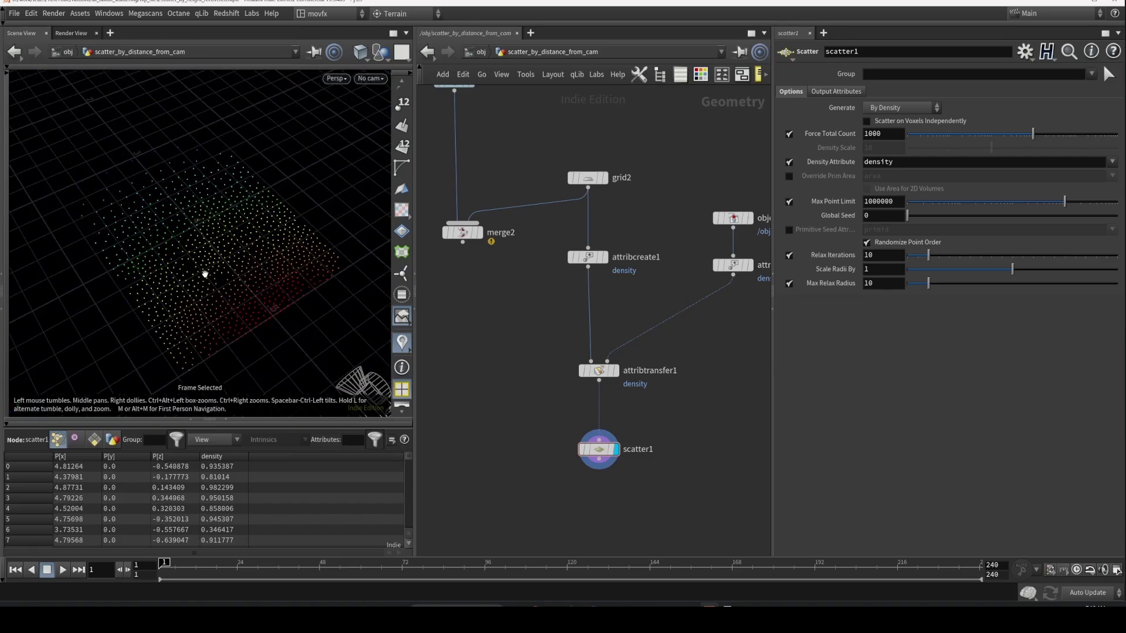
pyautogui.moveTo(205, 274); pyautogui.dragTo(220, 249)
pyautogui.scroll(-5, 214, 244)
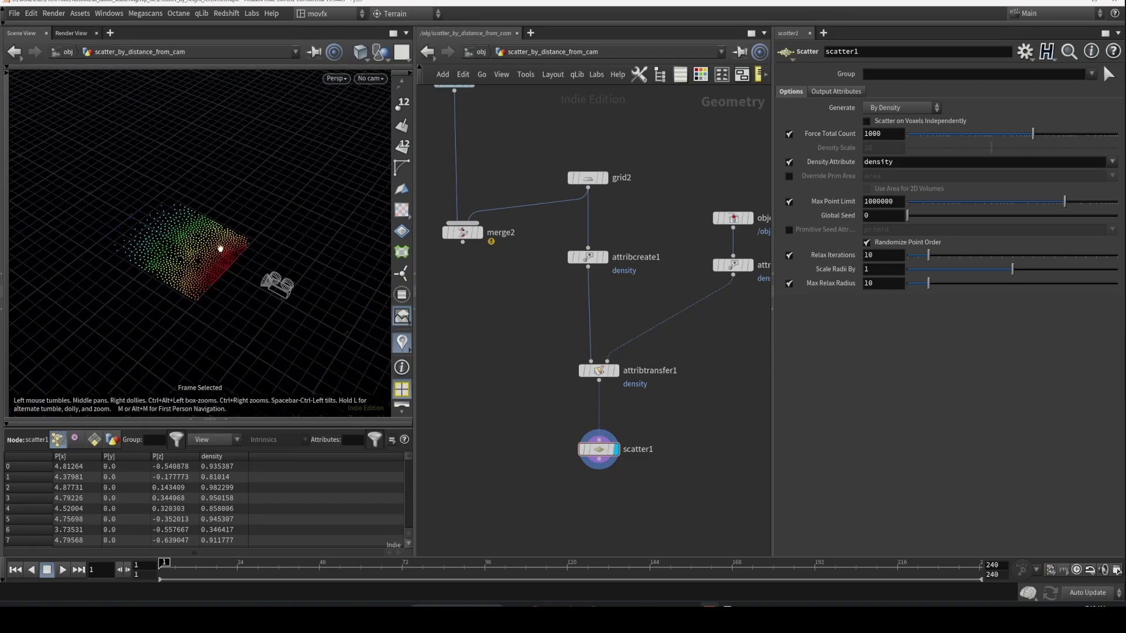
pyautogui.scroll(2, 220, 250)
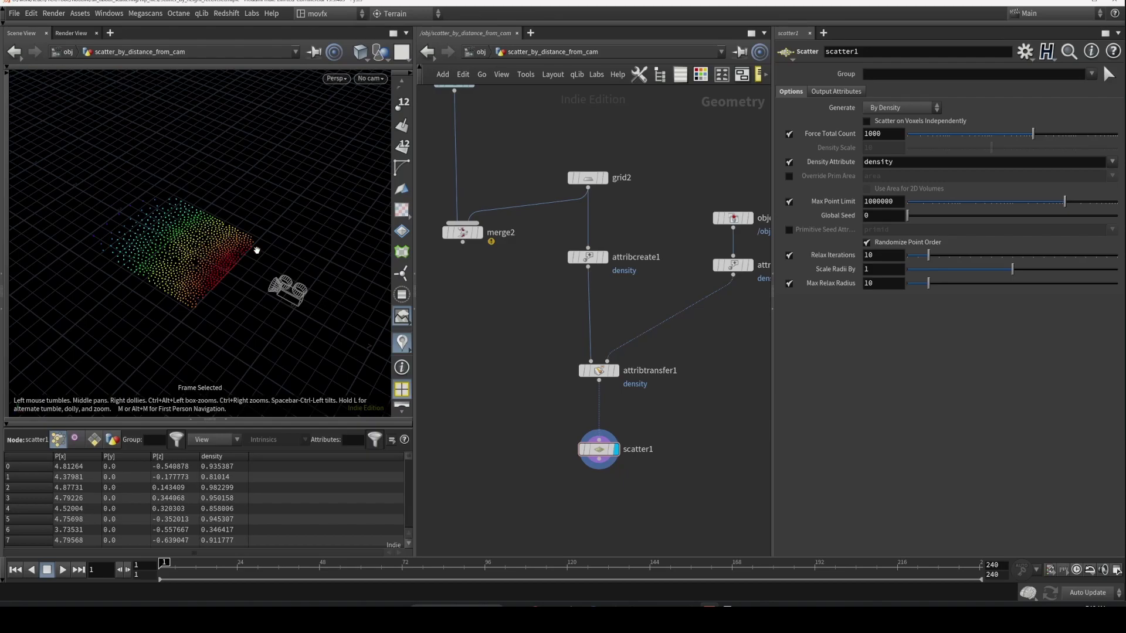
pyautogui.moveTo(241, 293); pyautogui.dragTo(251, 241)
pyautogui.moveTo(239, 289); pyautogui.dragTo(239, 271)
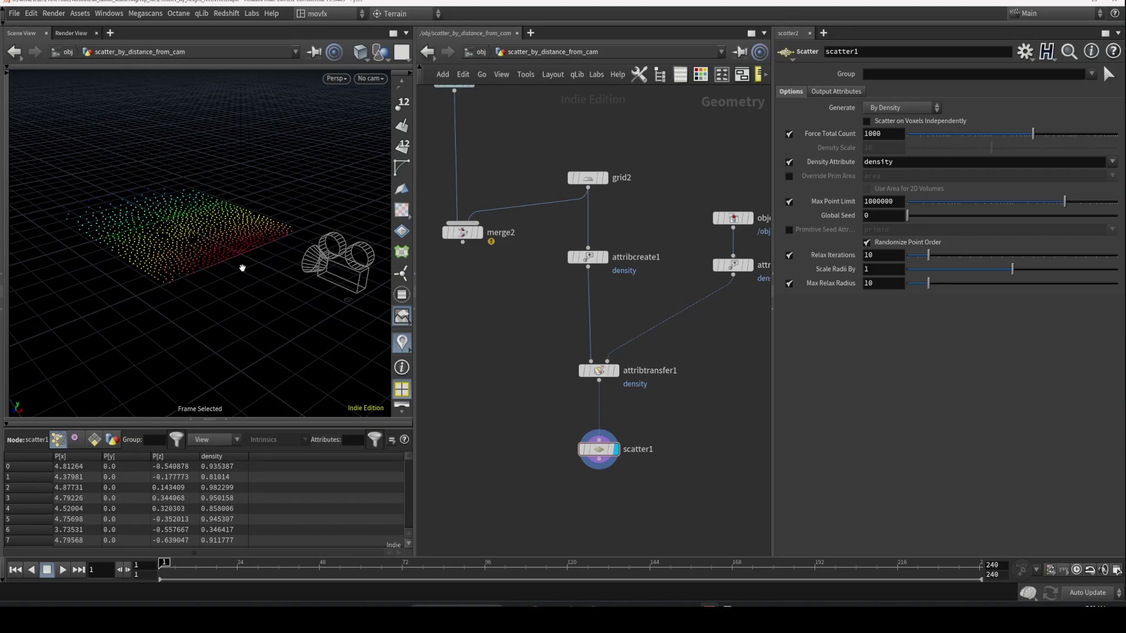
pyautogui.moveTo(241, 264); pyautogui.dragTo(234, 258)
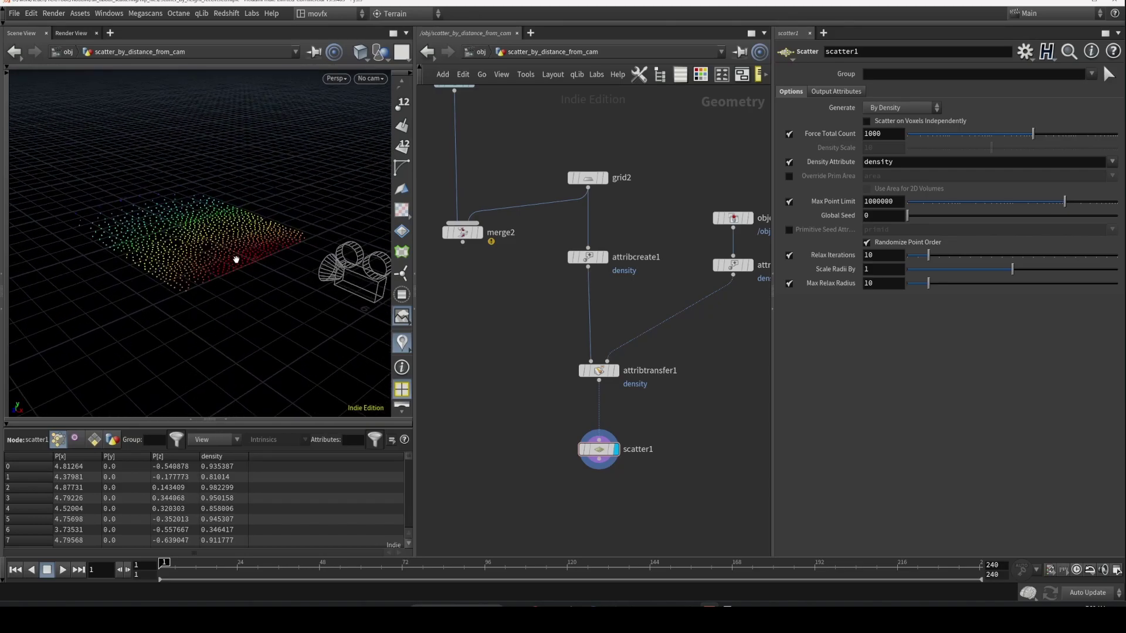